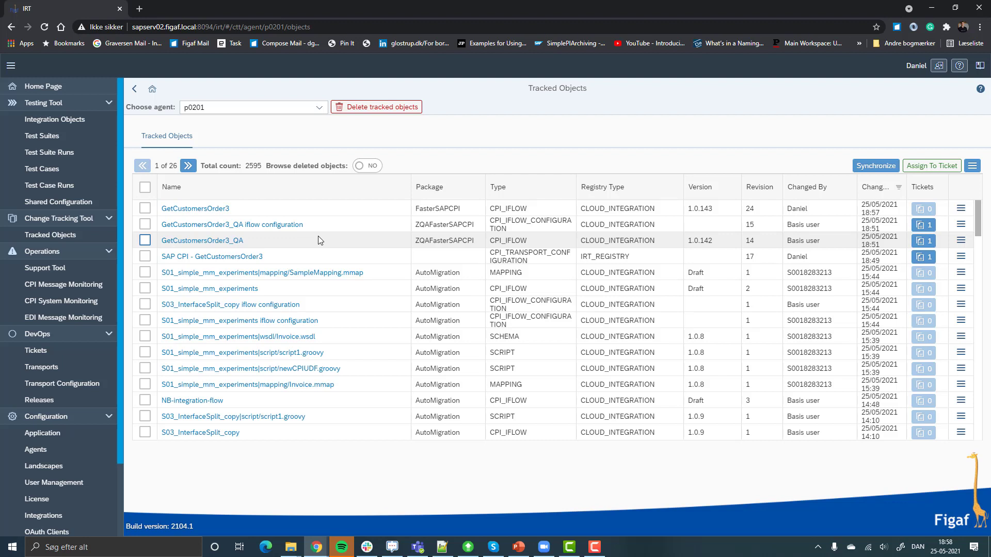
Start a new ticket for GetCustomersOrder3 titled "Figaf Demo Ticket Property" with the SAP CPI landscape
click(146, 209)
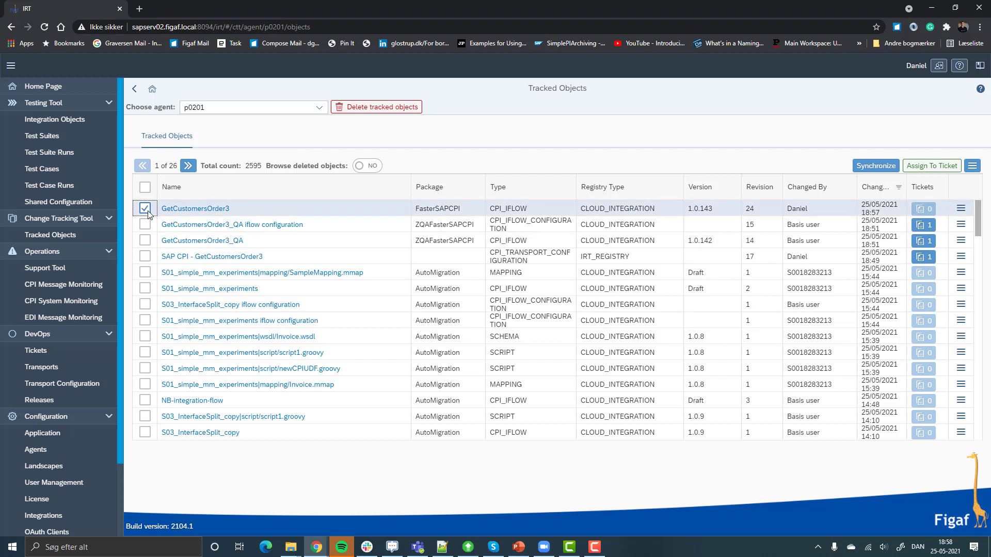
click(913, 170)
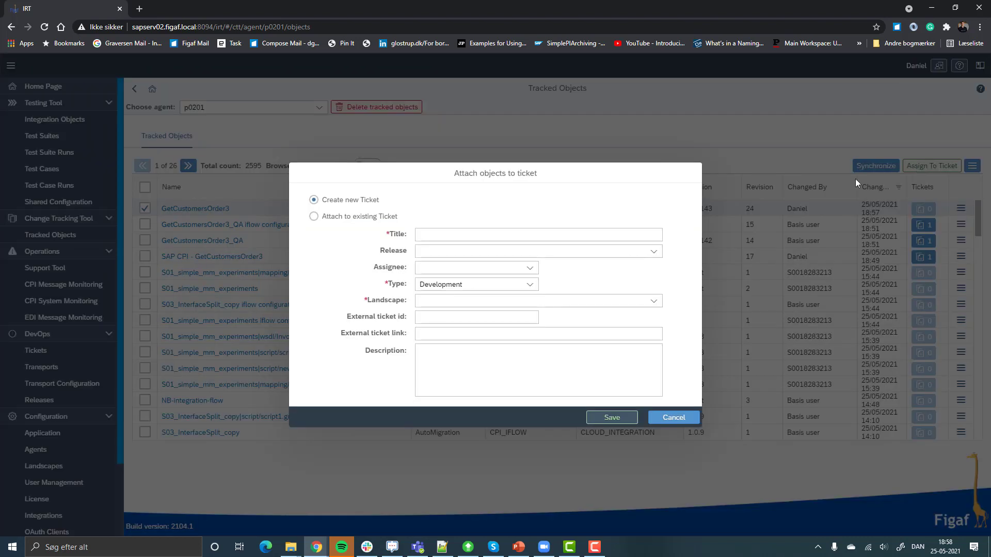
text(Figaf Demo Ticket Property)
click(597, 302)
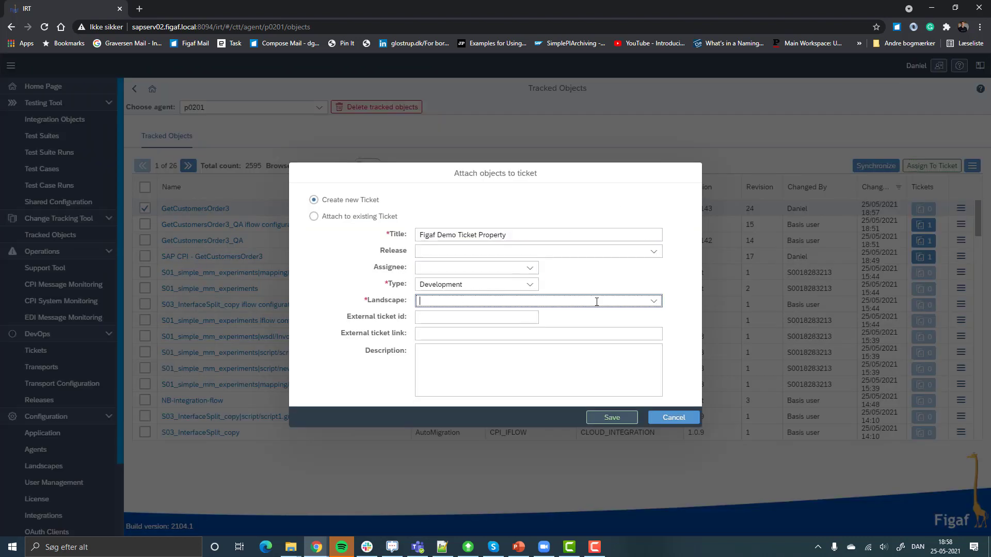
click(653, 301)
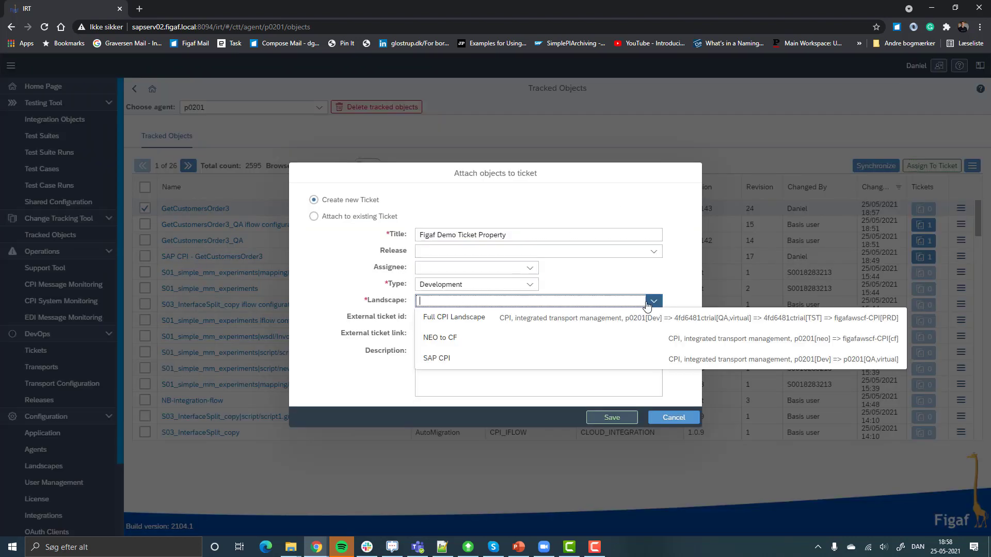
click(535, 357)
Set the external ticket id to jira-235, enter "Figaf Demo Ticket Property" on two description lines, and save the ticket
click(503, 317)
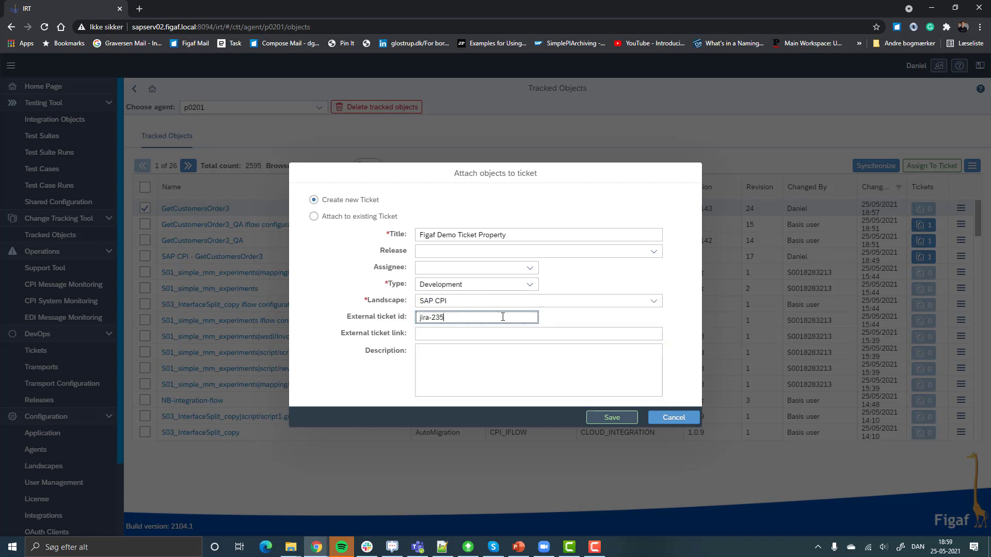
key(Tab)
key(Tab)
text(v)
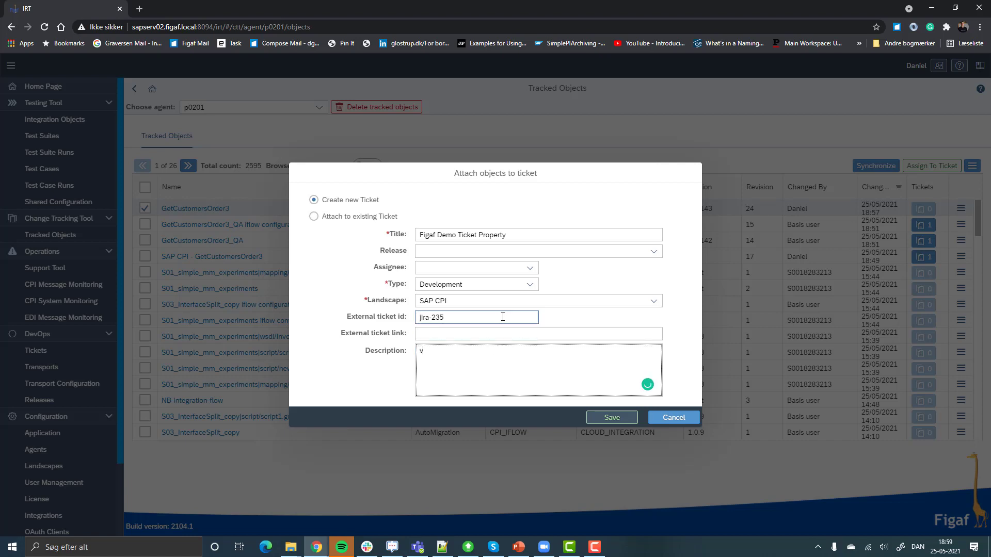
key(BackSpace)
text(Figaf Demo Ticket Property)
text(Figaf Demo Ticket Property)
click(601, 415)
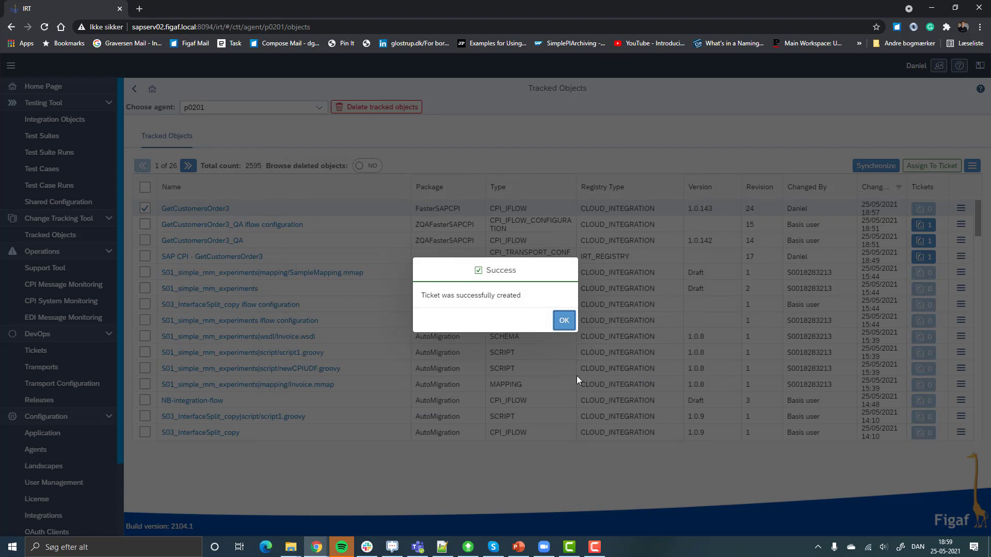
click(571, 329)
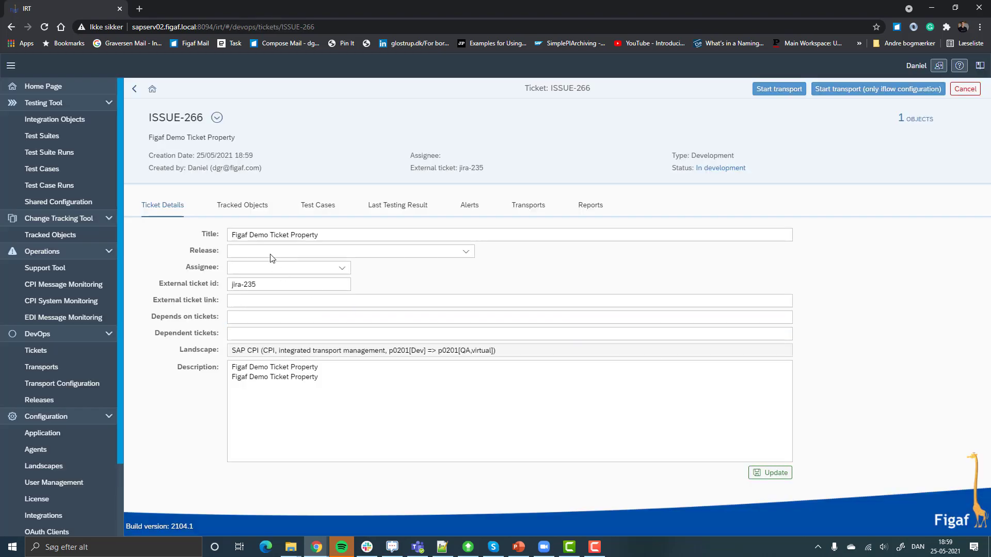
Attach all dependent objects of GetCustomersOrder3 to the ticket's tracked objects
click(259, 206)
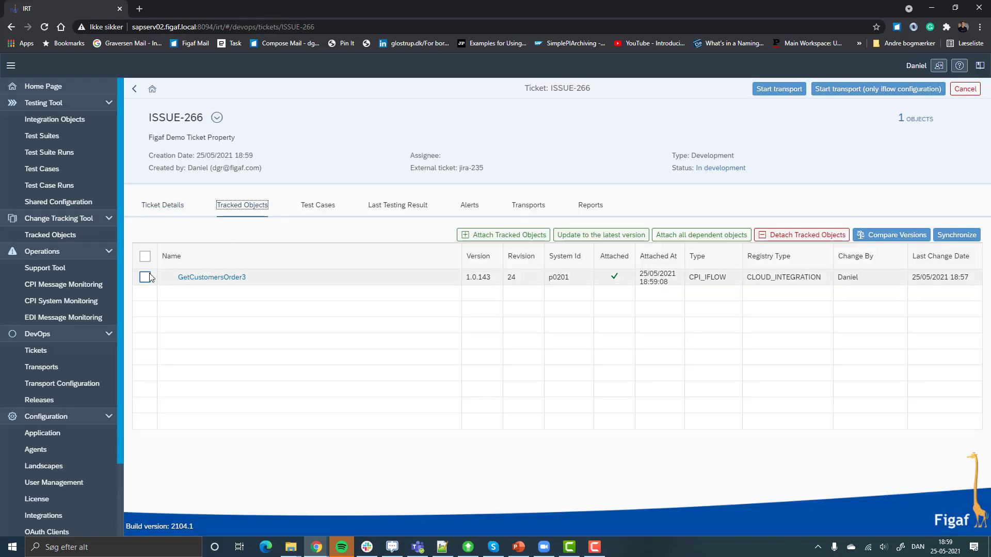
click(191, 274)
click(661, 237)
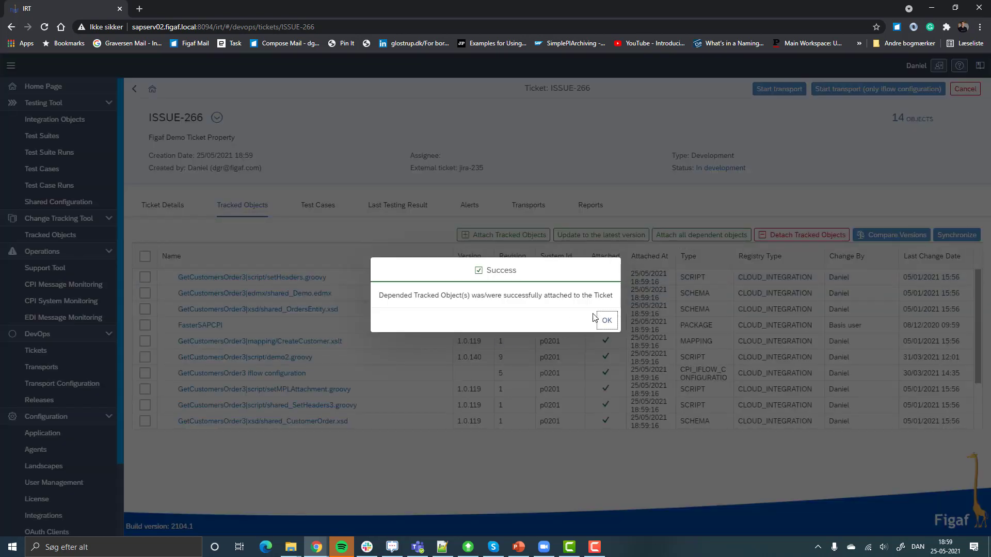
click(607, 320)
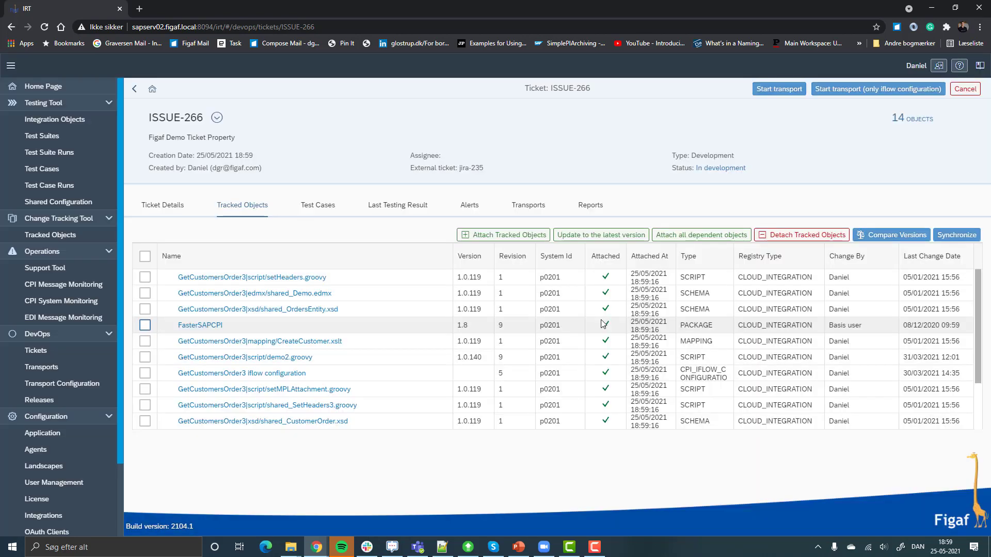
Look up the ticket's related test cases and assign the GetCustomersOrder3 regression test case created 21/01/2021 14:52
click(323, 208)
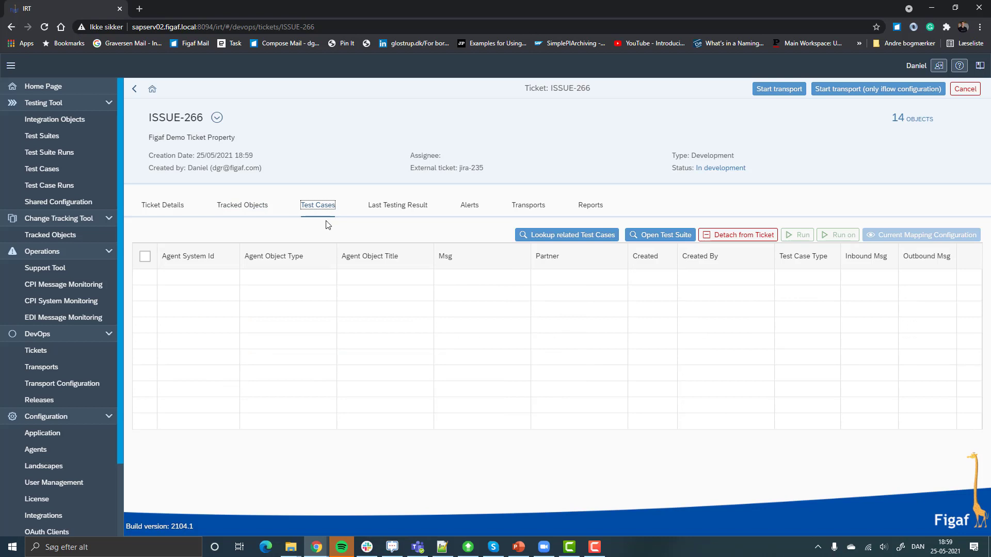
click(546, 237)
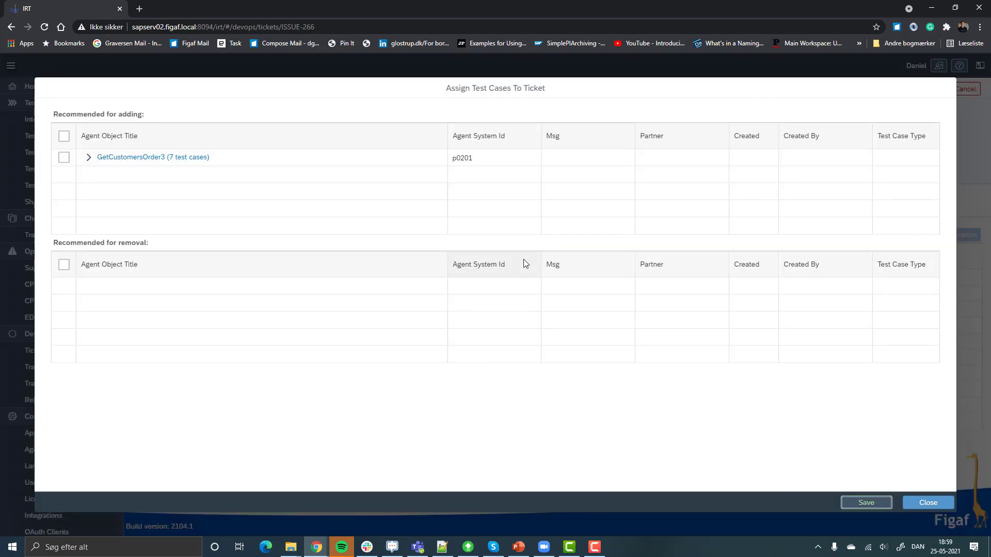
click(94, 158)
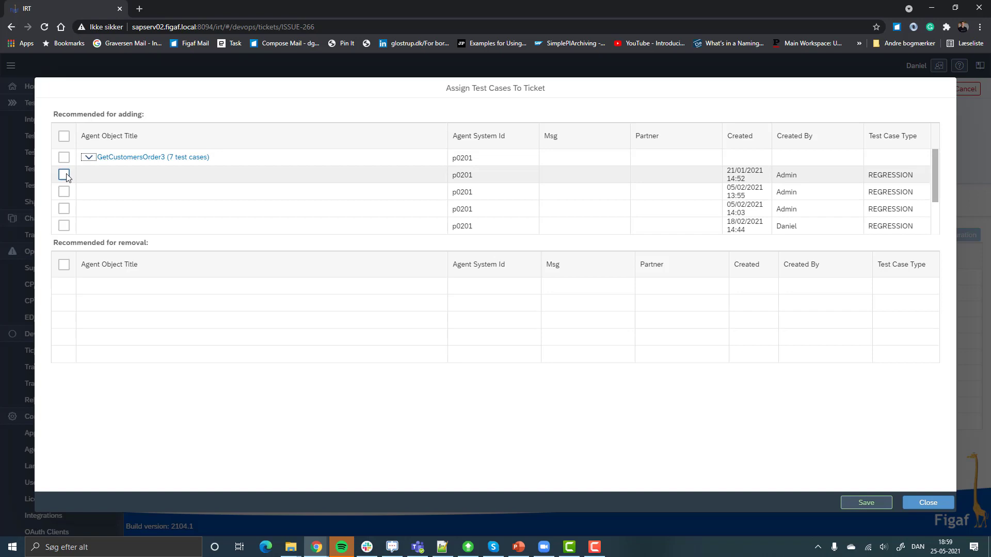
click(65, 175)
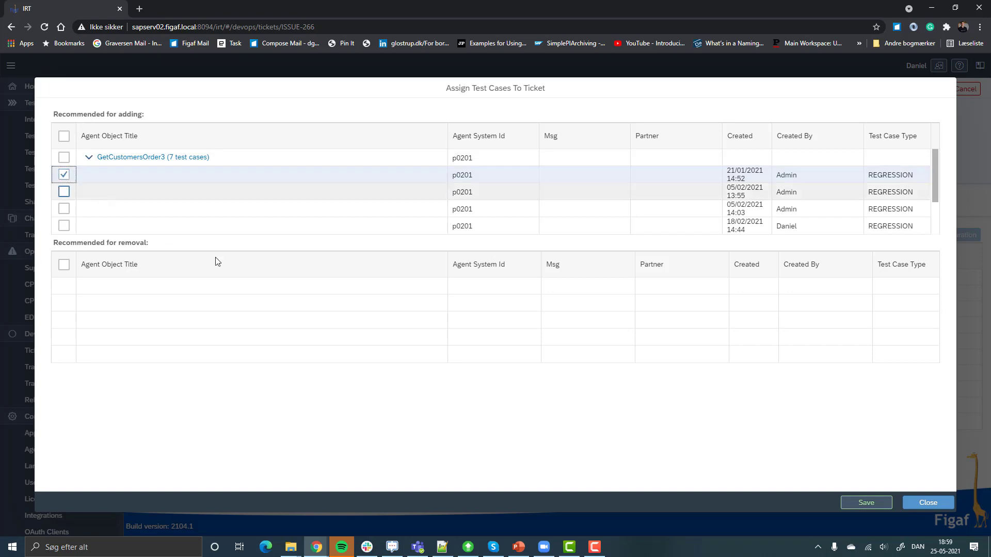
click(876, 509)
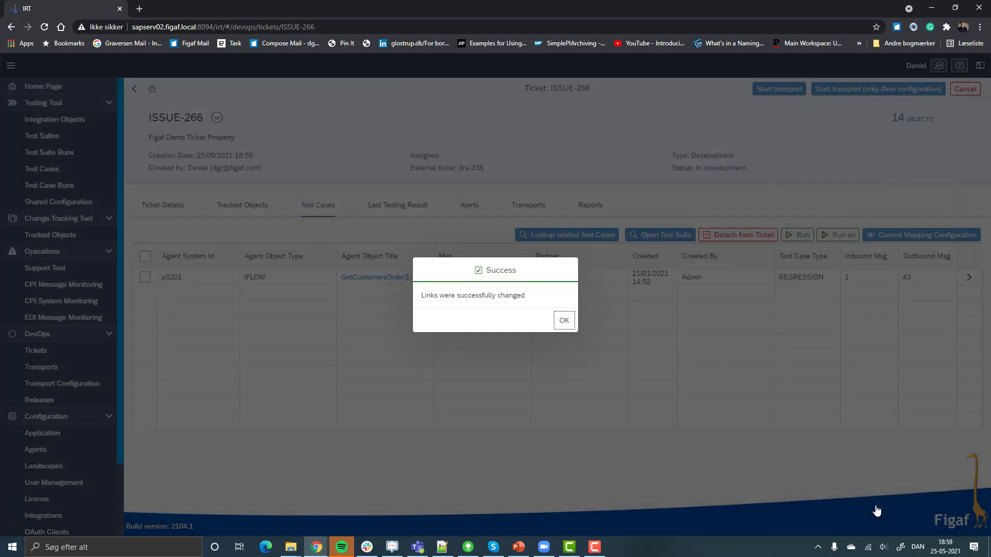
click(563, 319)
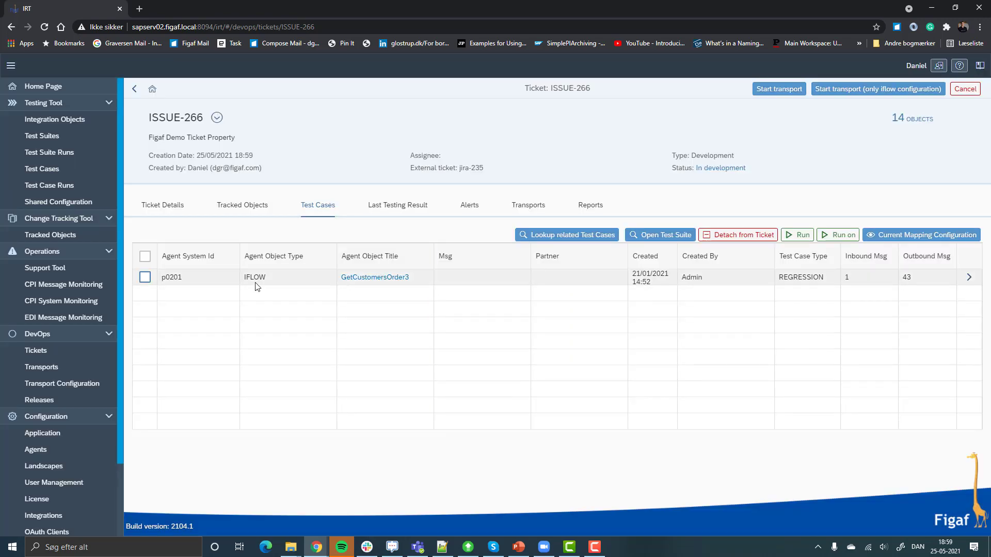
Run the ticket's test cases on the p0201 test system
click(838, 235)
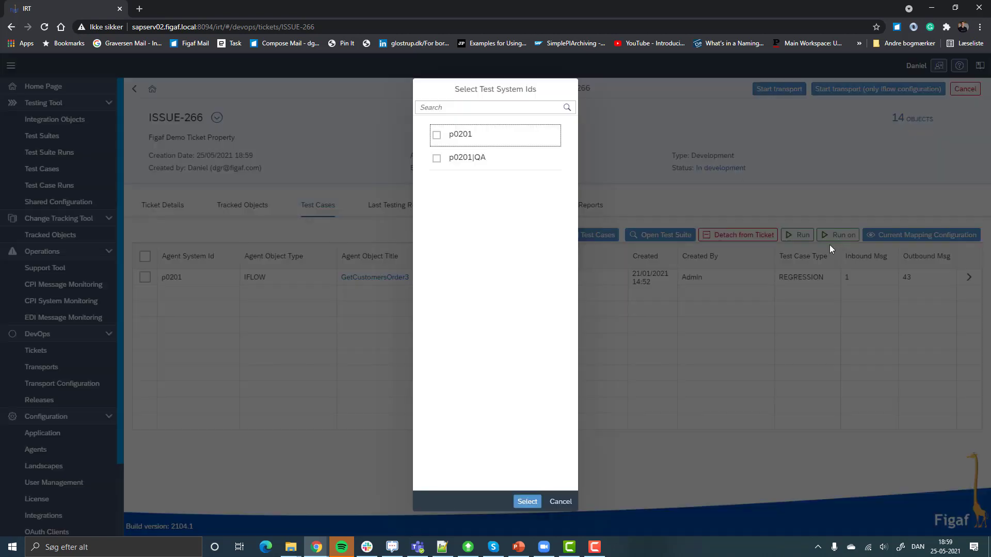
click(509, 142)
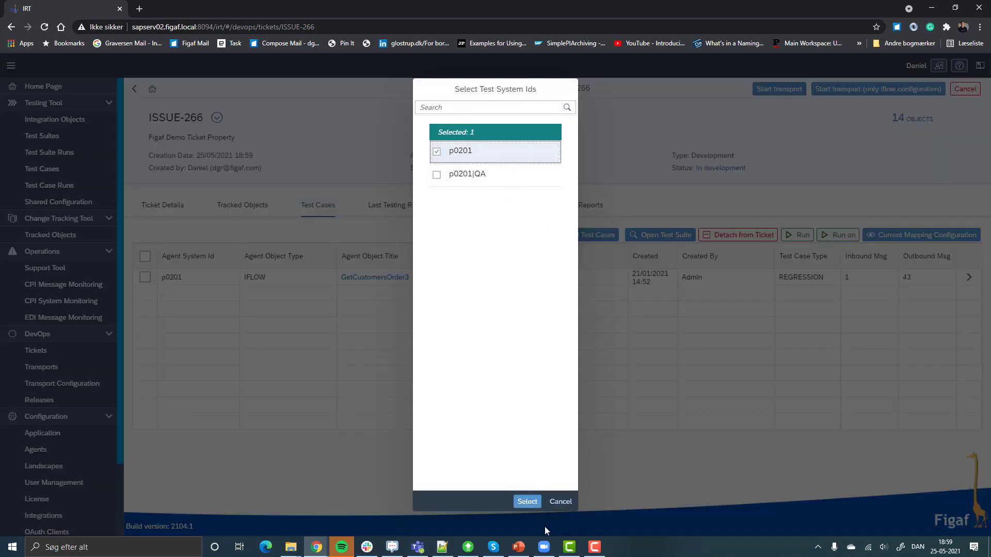
click(527, 502)
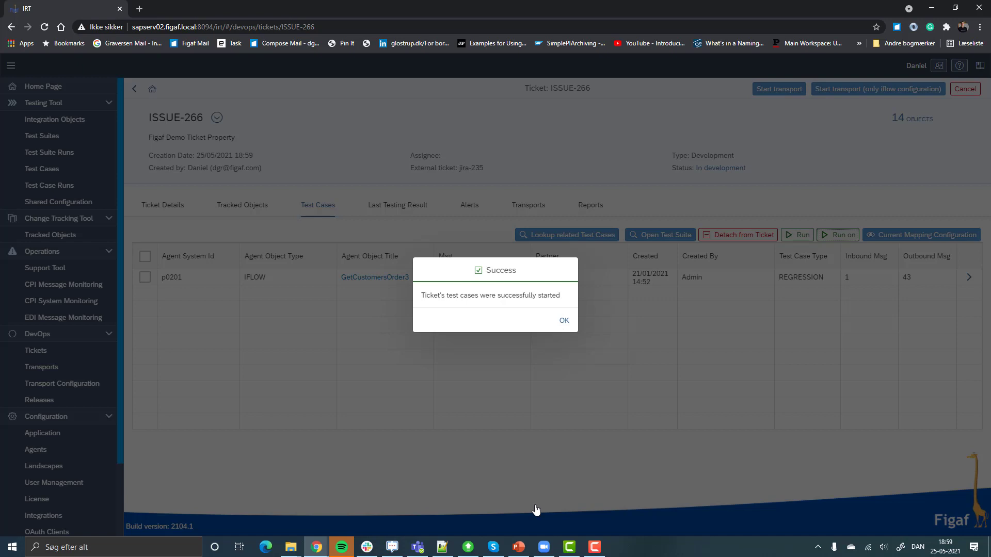
click(563, 322)
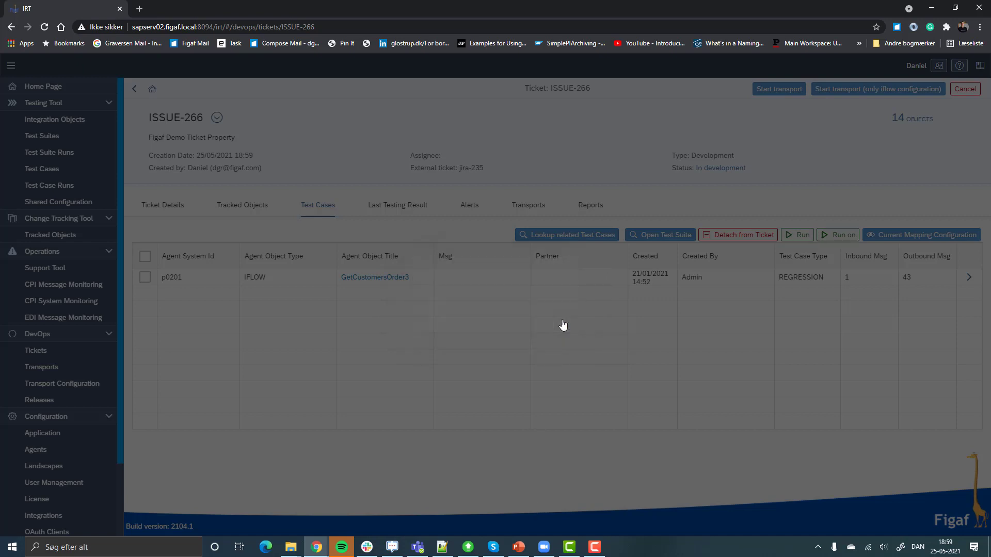
Open the ticket's last GetCustomersOrder3 test run and review the comparison results of its messages
click(398, 205)
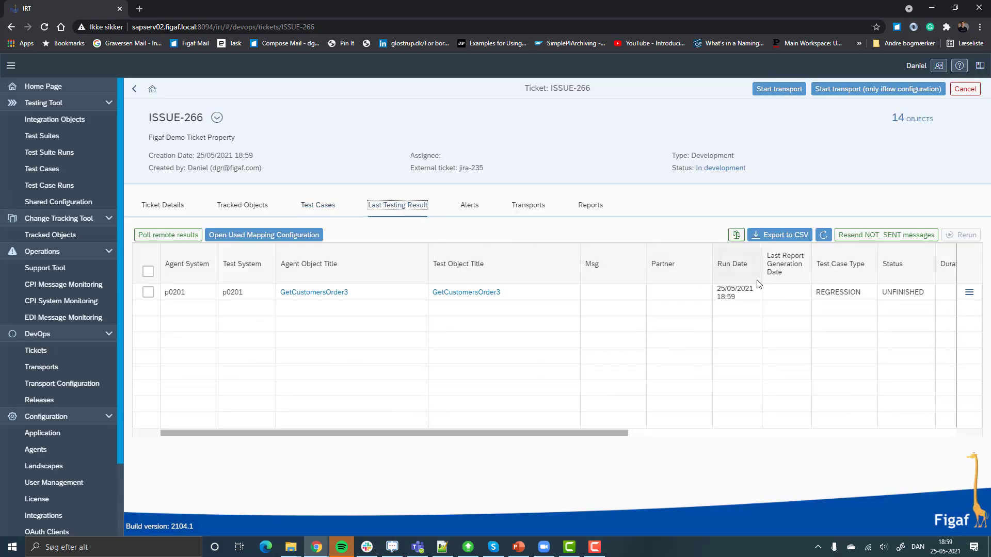
click(969, 292)
click(925, 309)
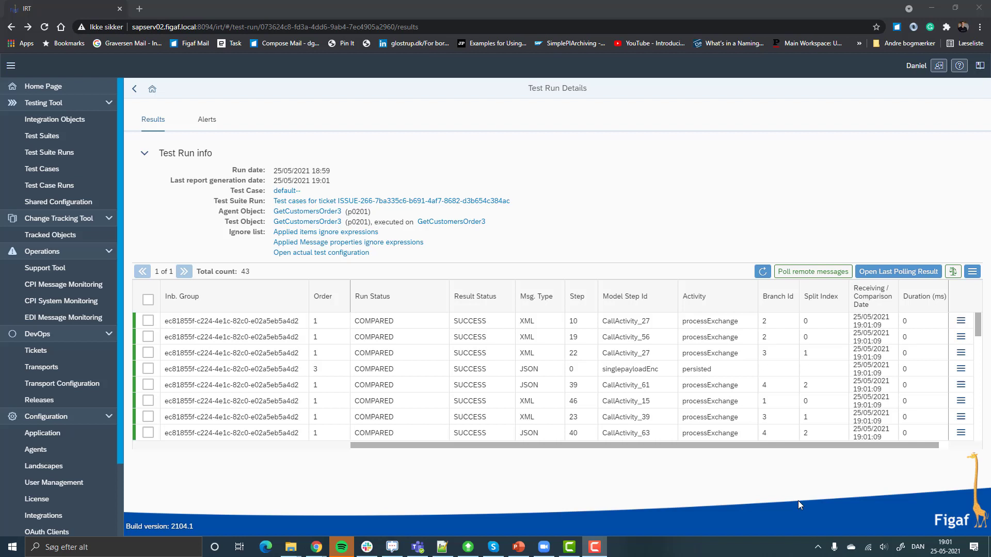
scroll(717, 351, down, 5)
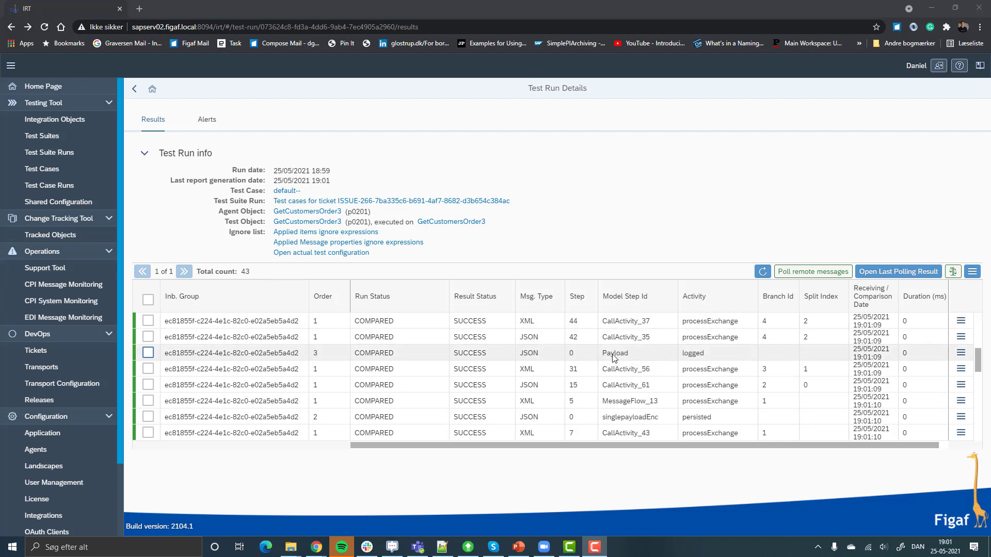
scroll(666, 361, down, 3)
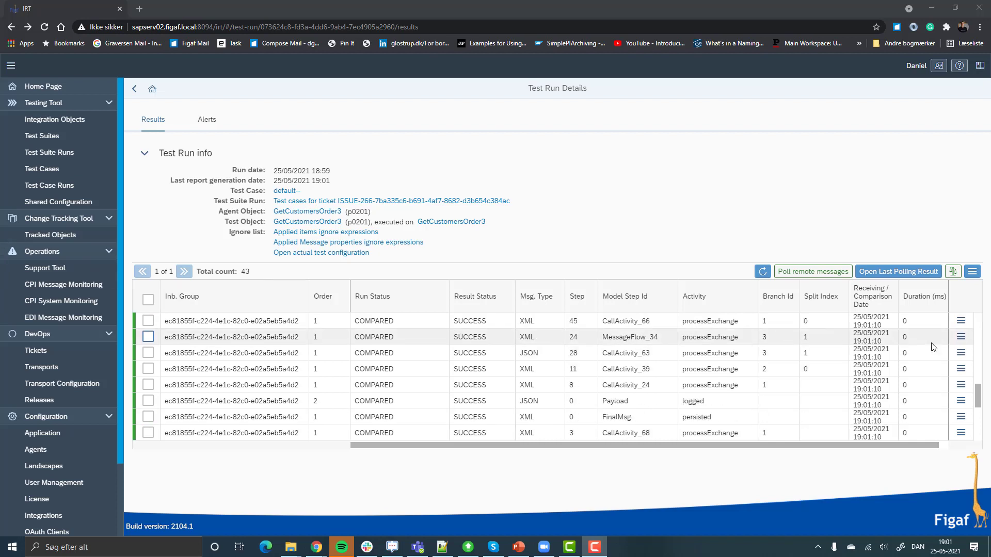
Compare the expected and actual results of MessageFlow_34, checking the ignore-list option for /Order/OrderID without adding it
click(959, 341)
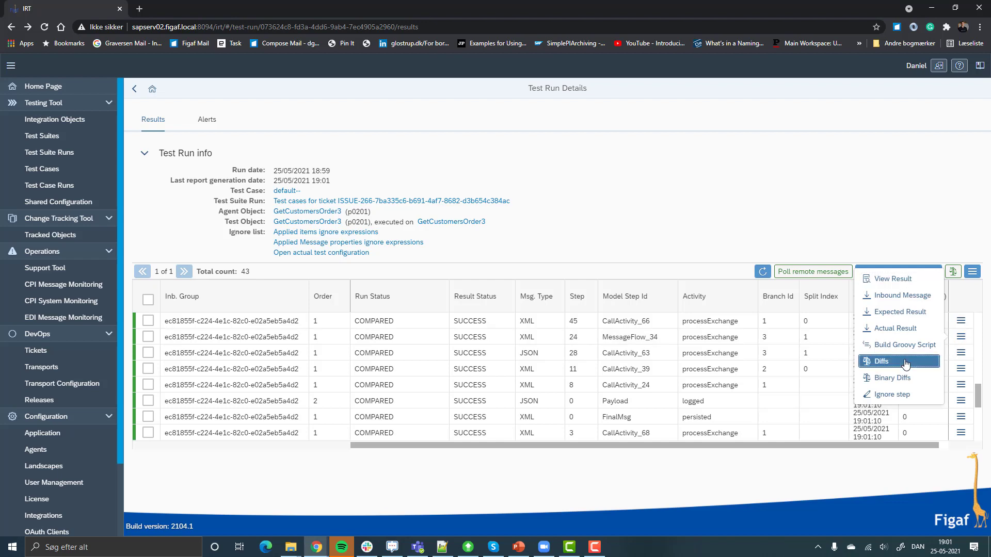
click(906, 363)
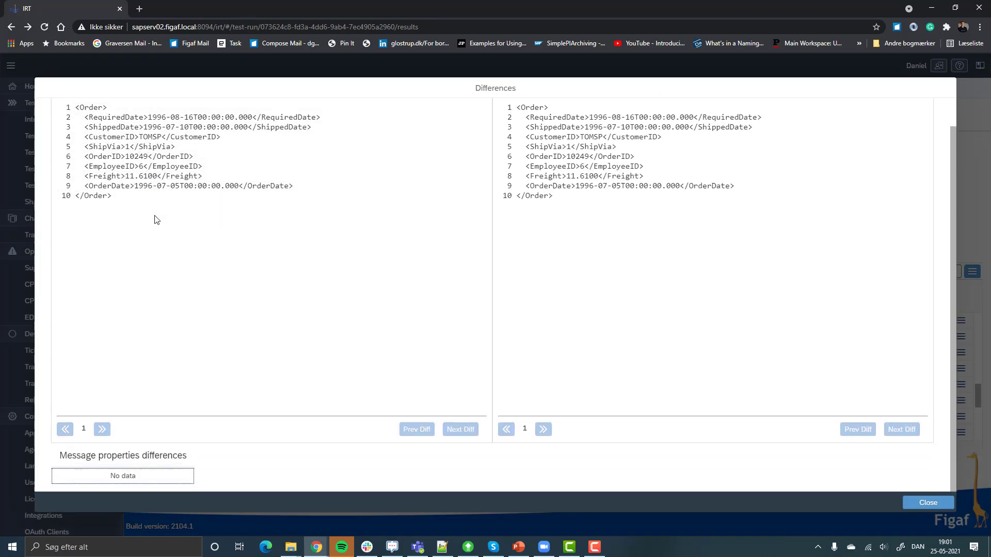
click(147, 188)
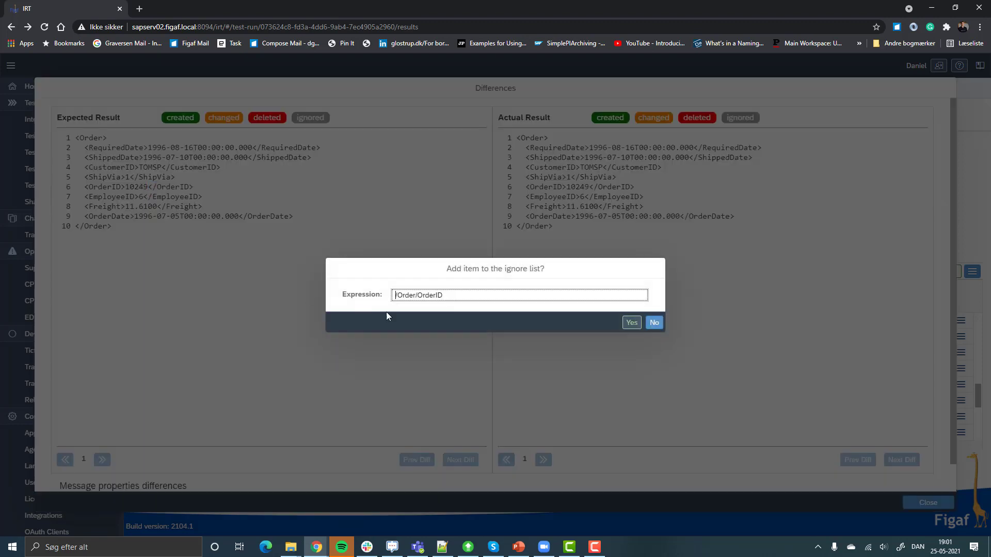
click(654, 324)
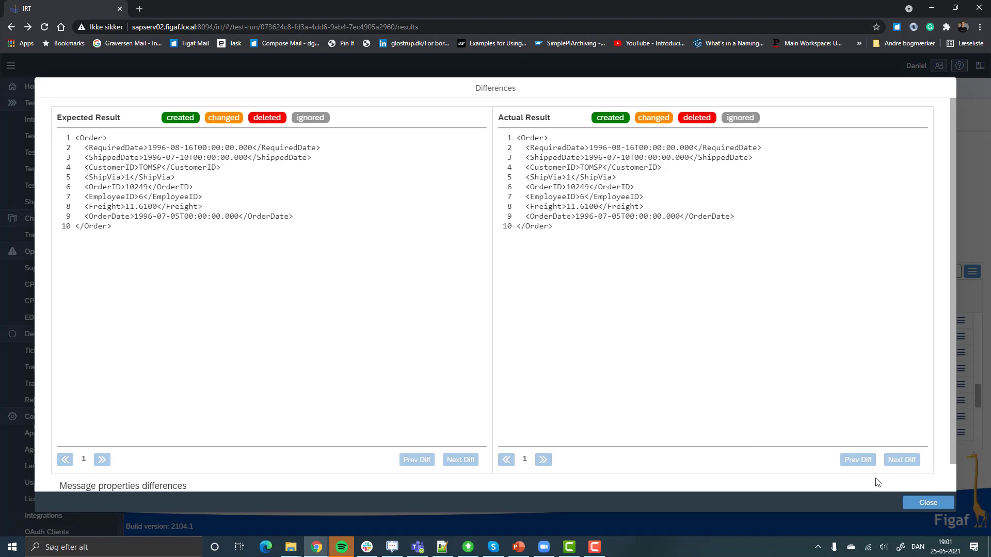
click(927, 503)
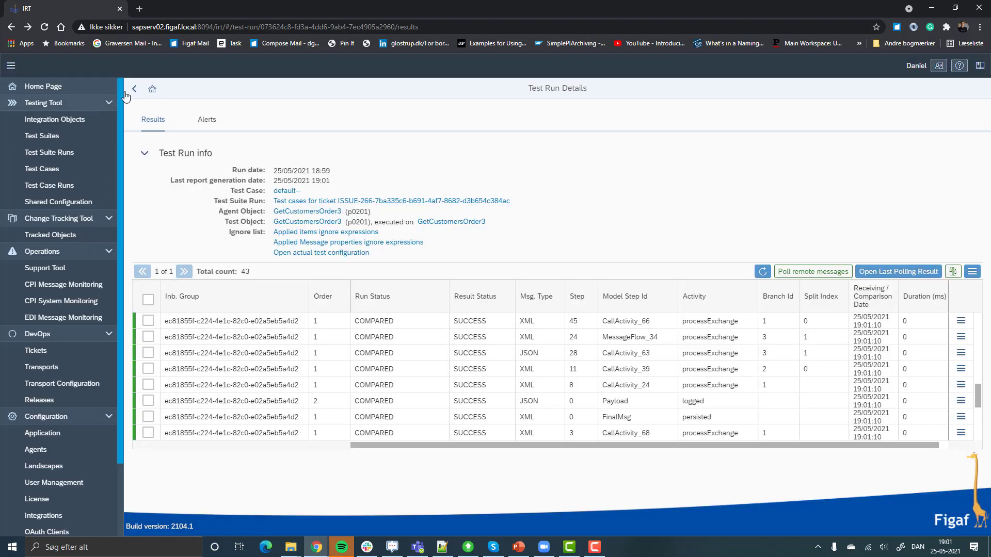
Return to the ticket and start its transport, refreshing the progress until the transport details open
click(134, 89)
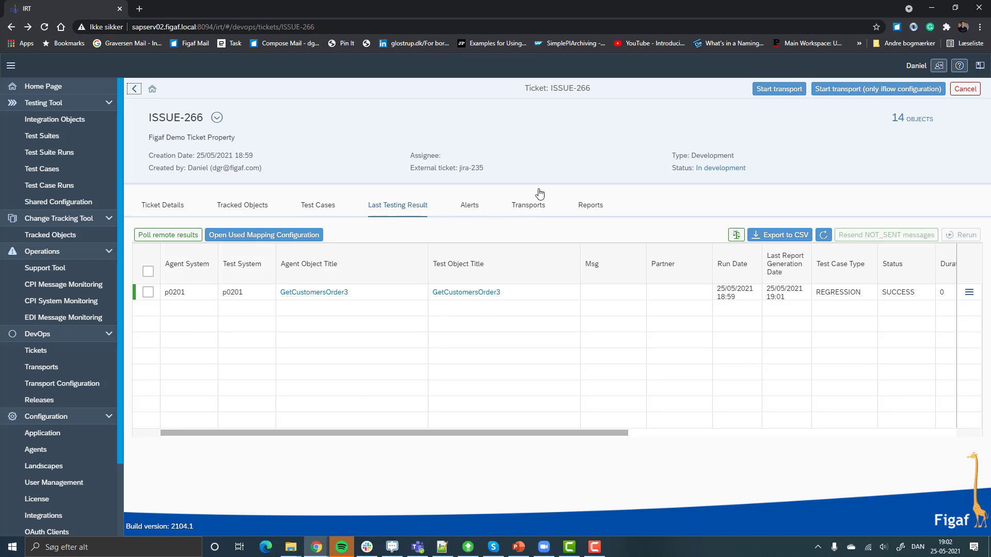
click(777, 90)
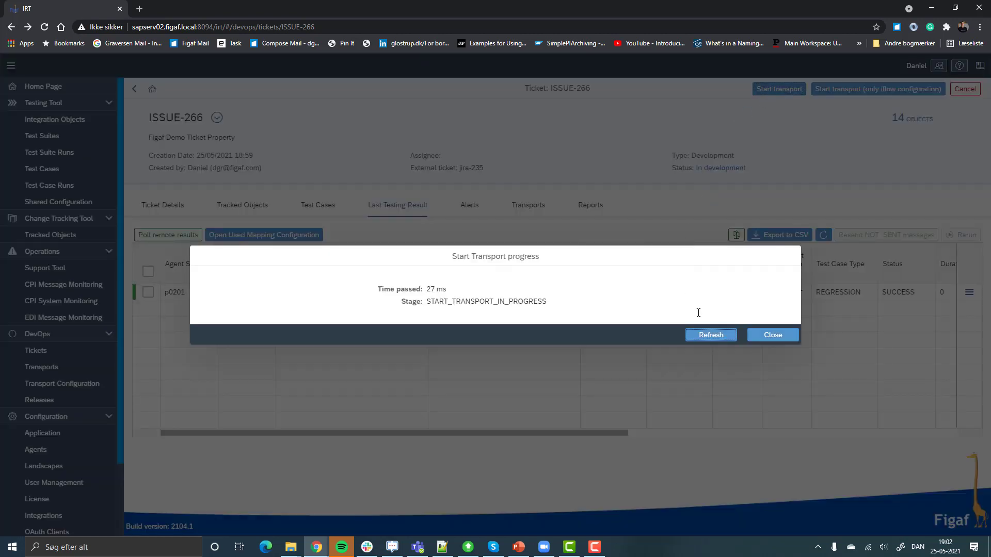
click(708, 334)
click(708, 335)
click(707, 333)
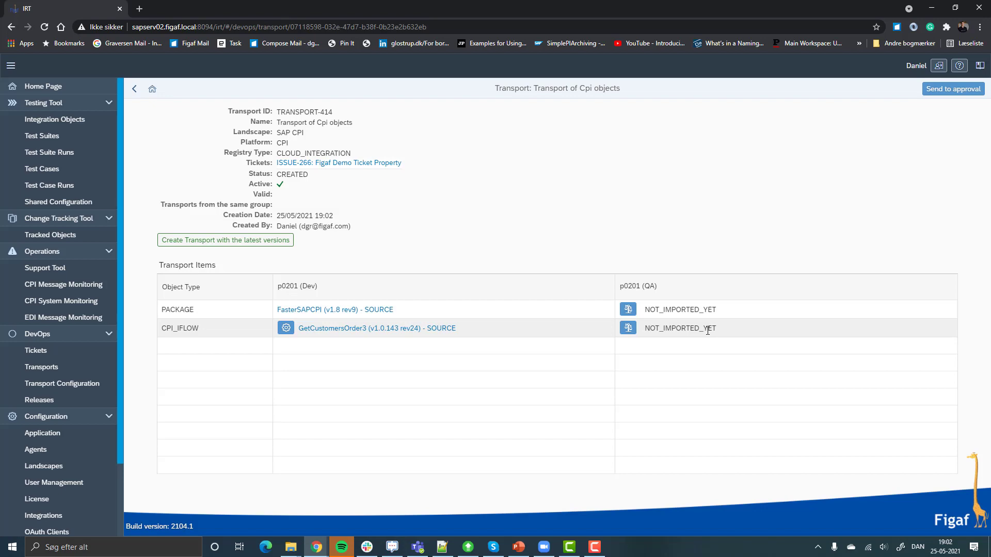
Enter the apikey parameter's p0201 (QA) value in GetCustomersOrder3's transport configuration and save the configuration
click(286, 330)
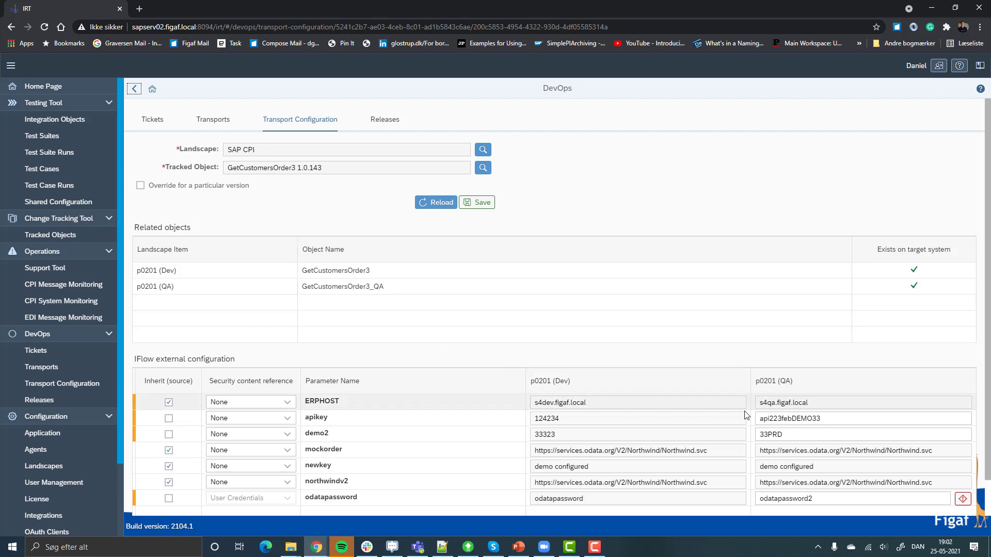
drag(834, 418, 745, 418)
key(ctrl+v)
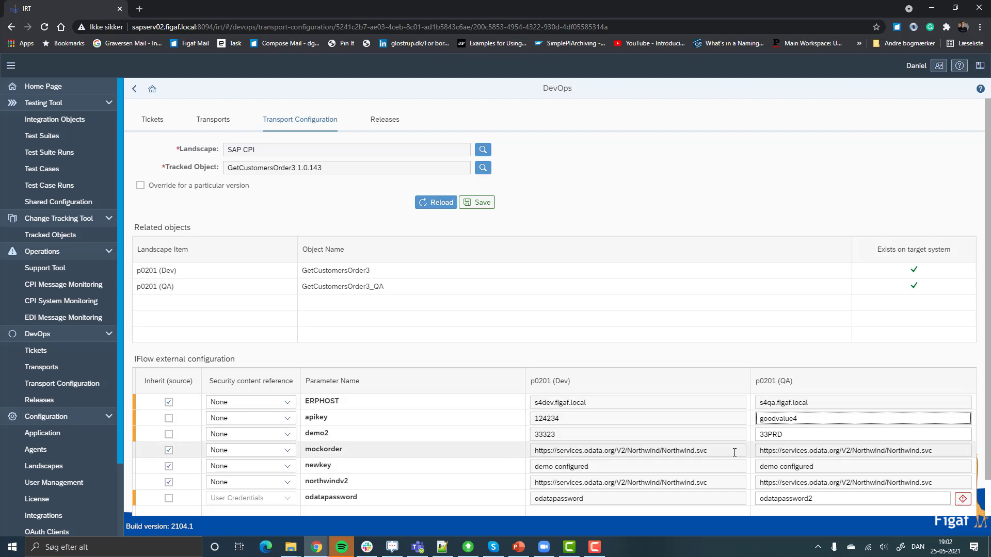
click(475, 201)
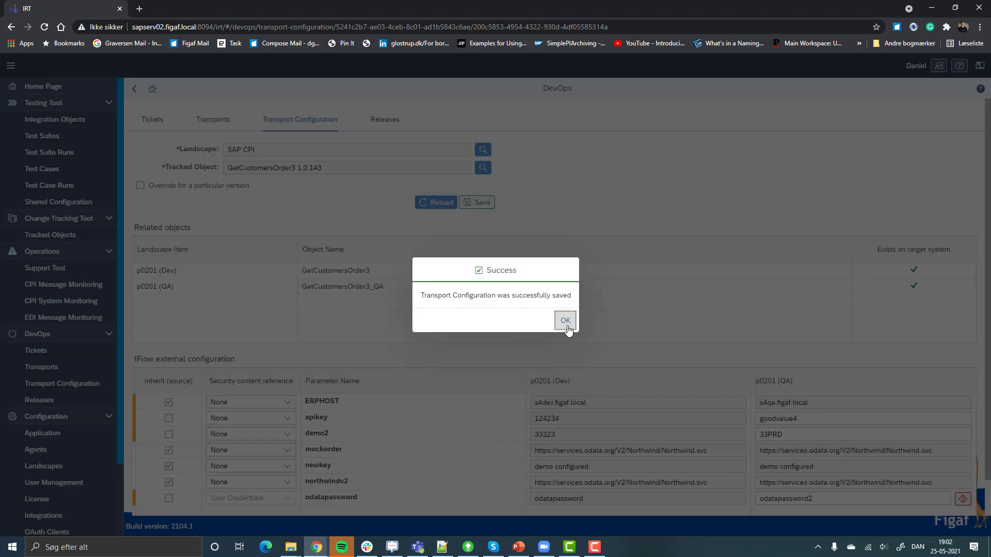
click(566, 324)
click(566, 322)
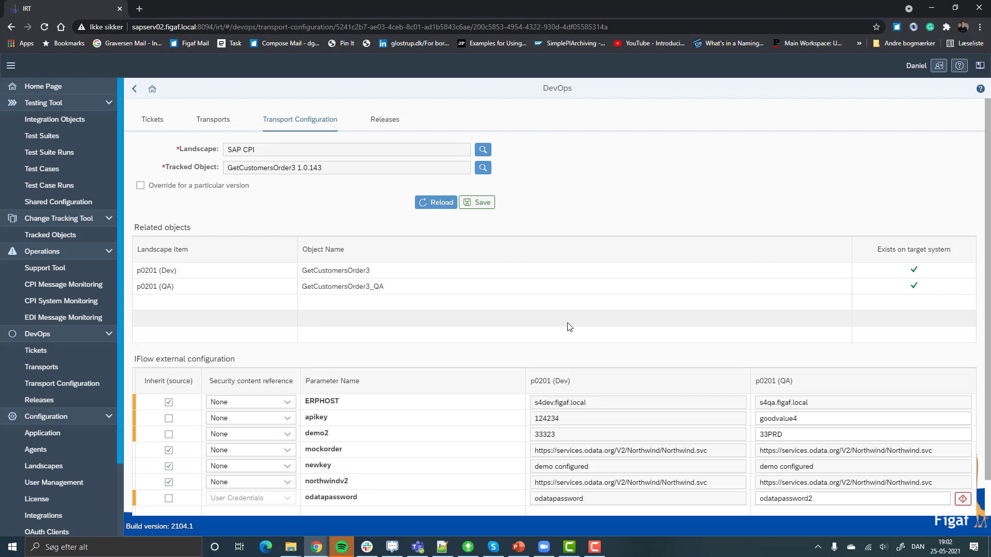
Return to the transport of Cpi objects and send it to approval
click(134, 89)
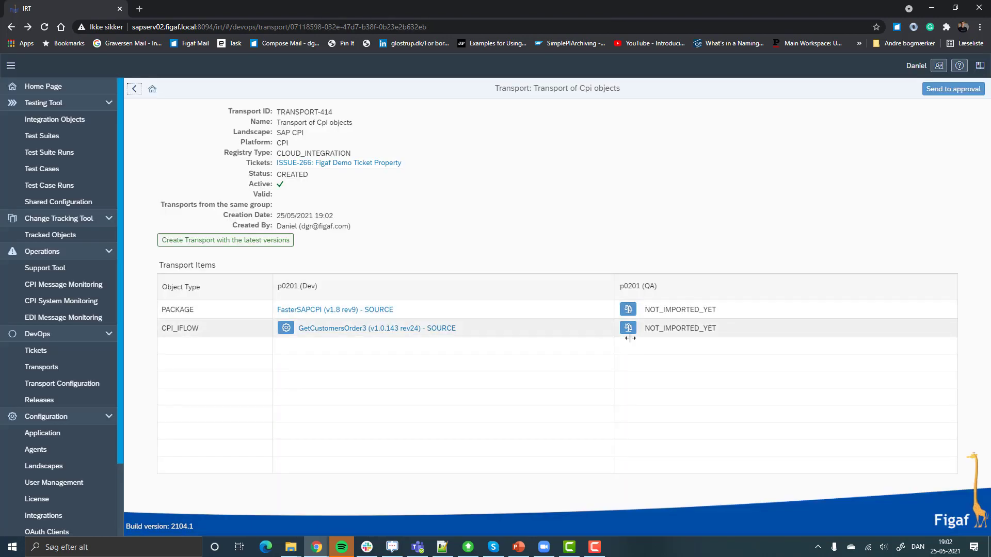
click(943, 89)
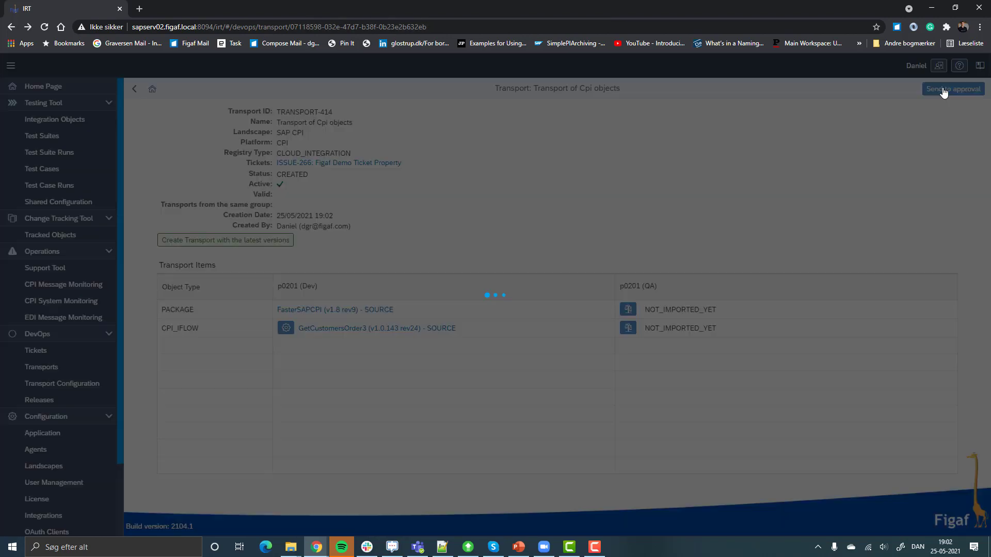
click(562, 321)
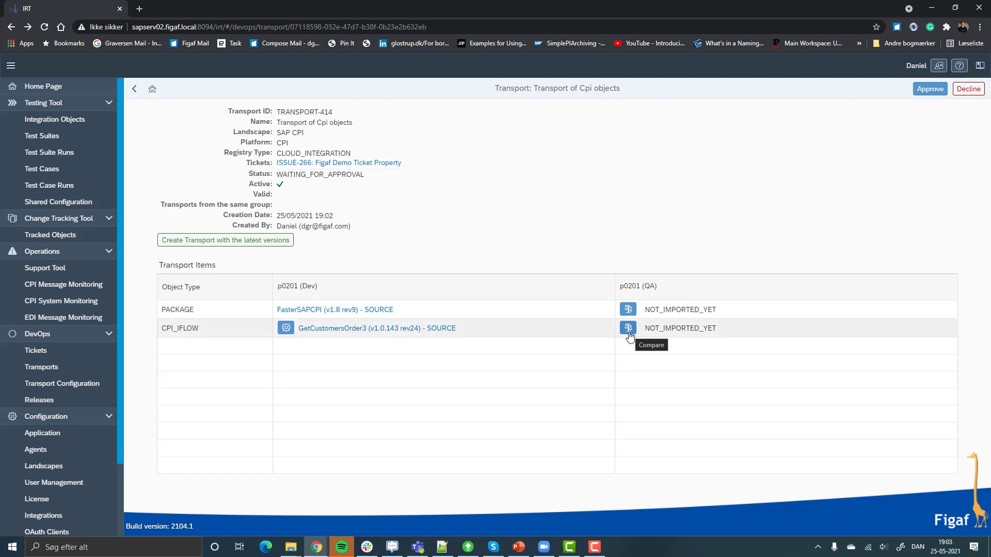
Compare the iflow's existing version with the version to upload as a BPMN model with viewer, examining Content Modifier 1's old and new definitions
click(628, 333)
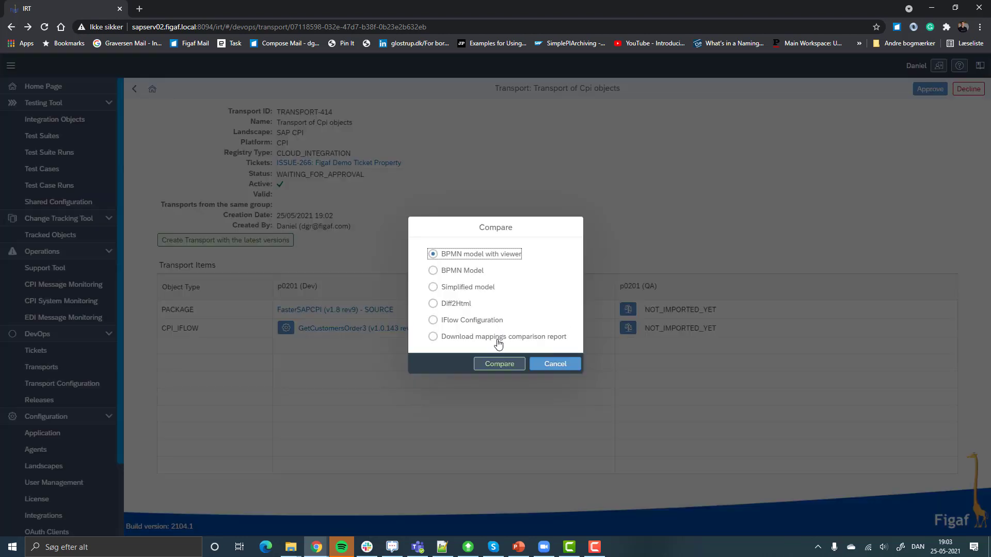
click(506, 370)
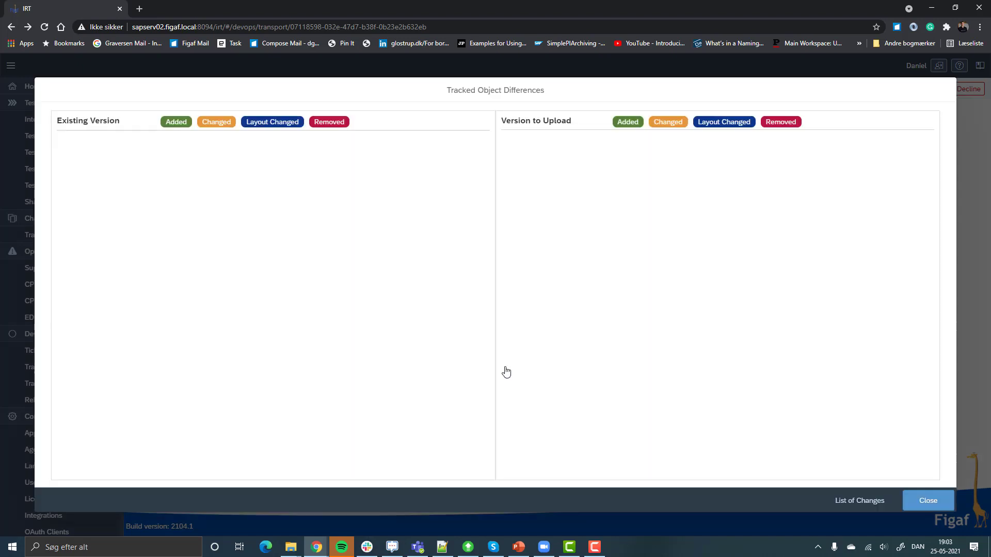
drag(458, 342, 110, 348)
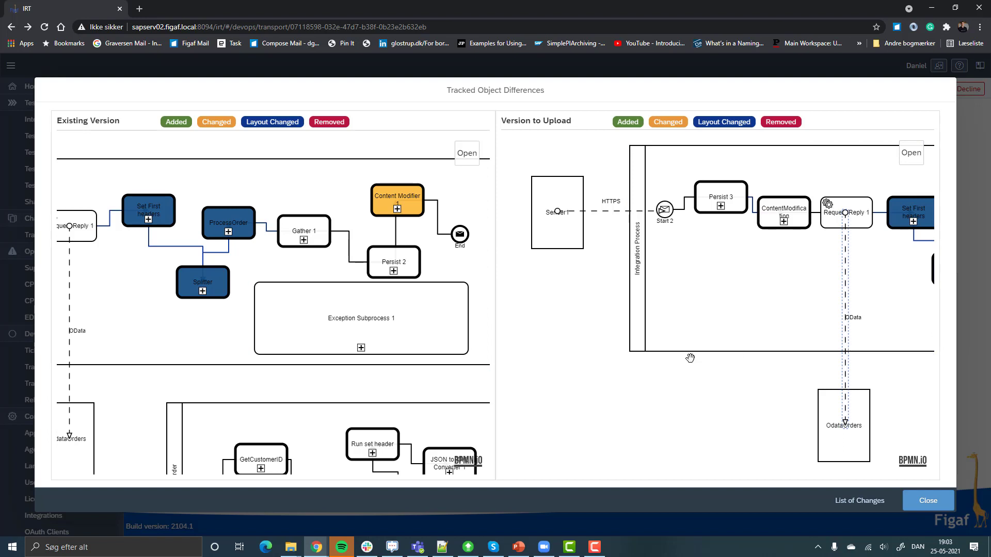
drag(847, 341, 544, 352)
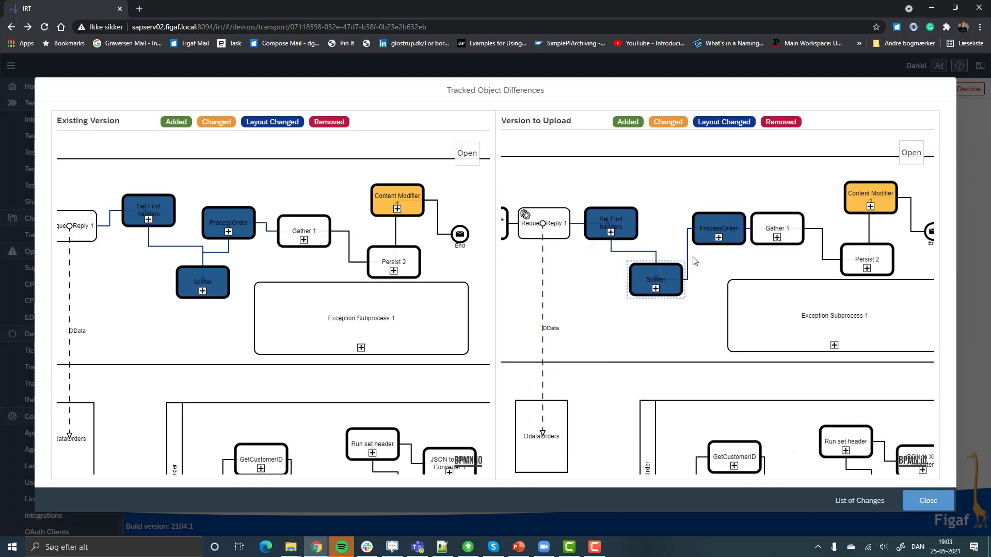
drag(872, 215, 507, 217)
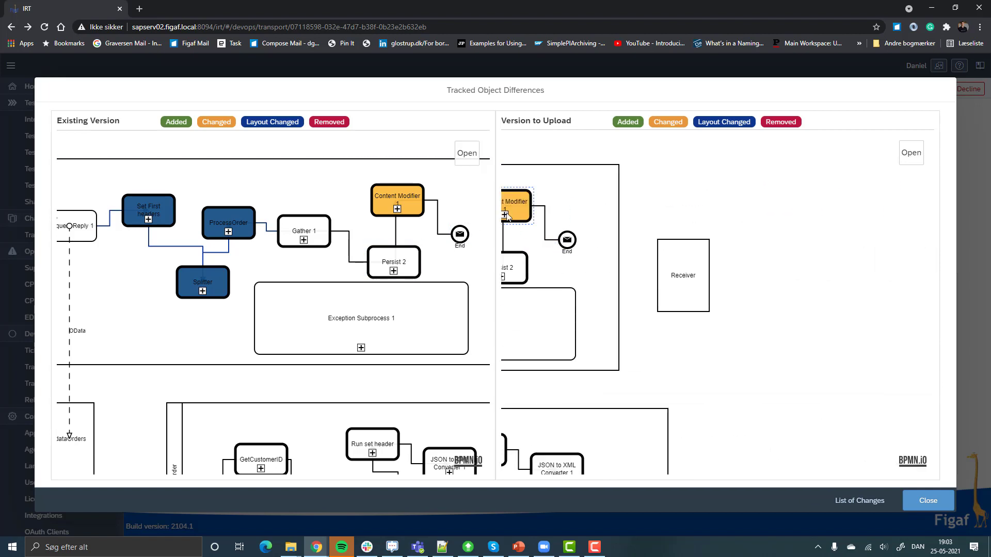
mouse_move(506, 221)
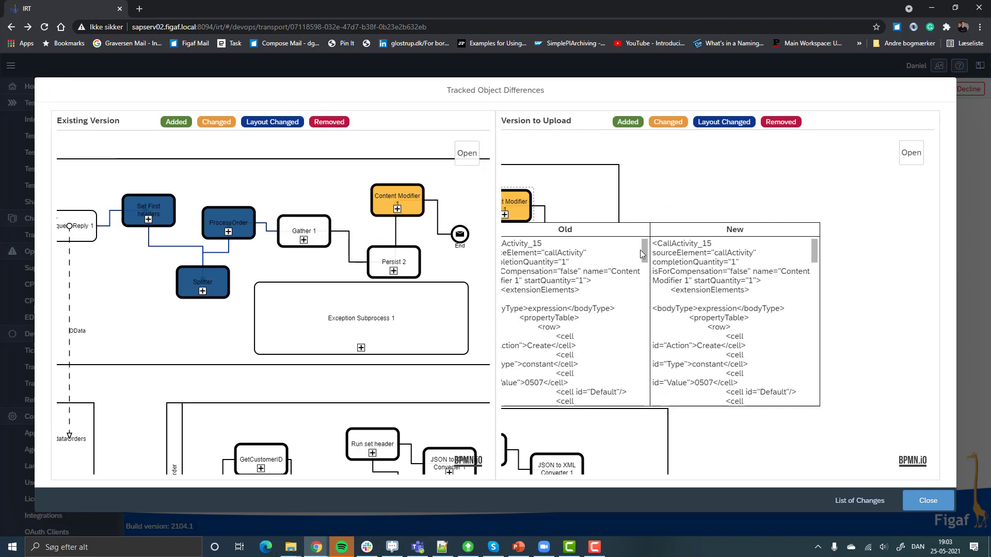
drag(644, 253, 649, 313)
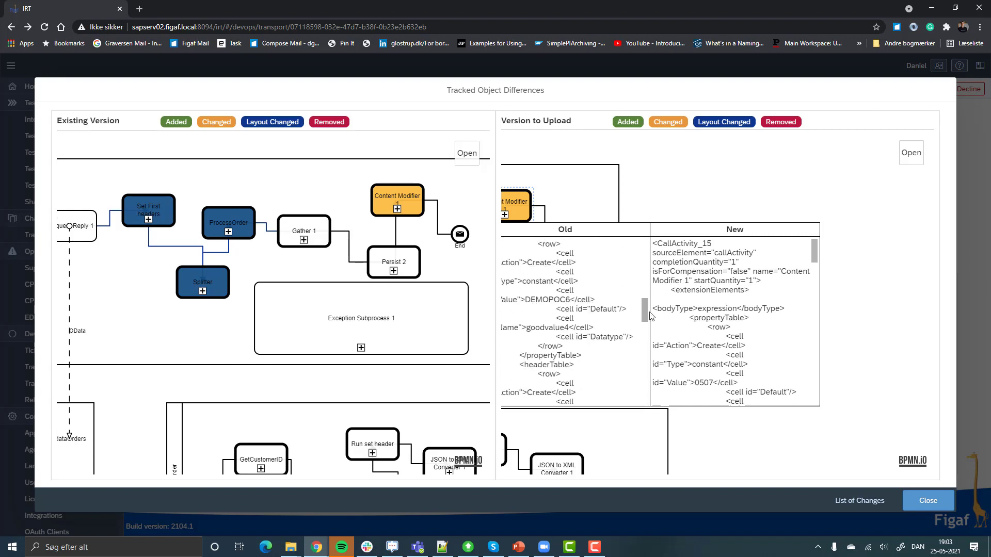
scroll(647, 315, down, 3)
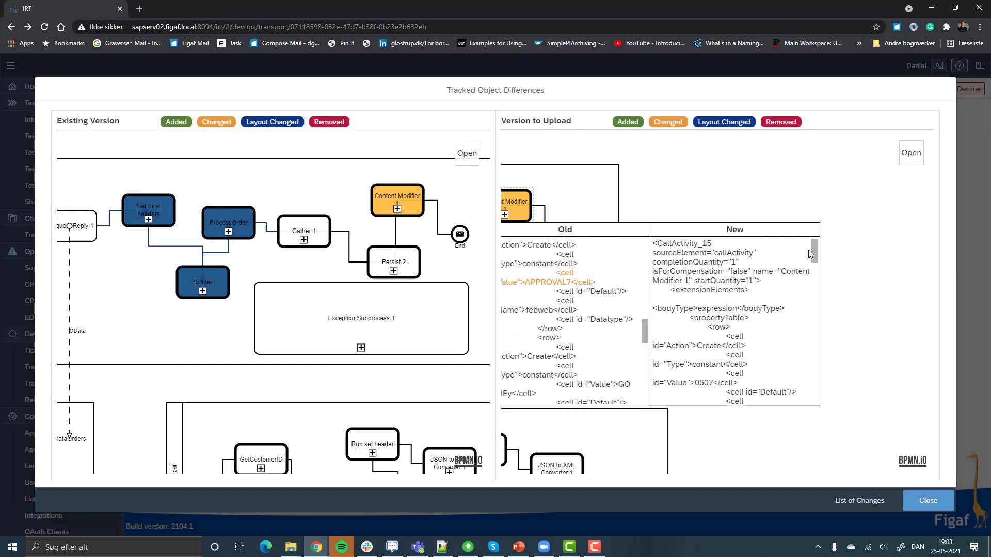
drag(814, 250, 831, 321)
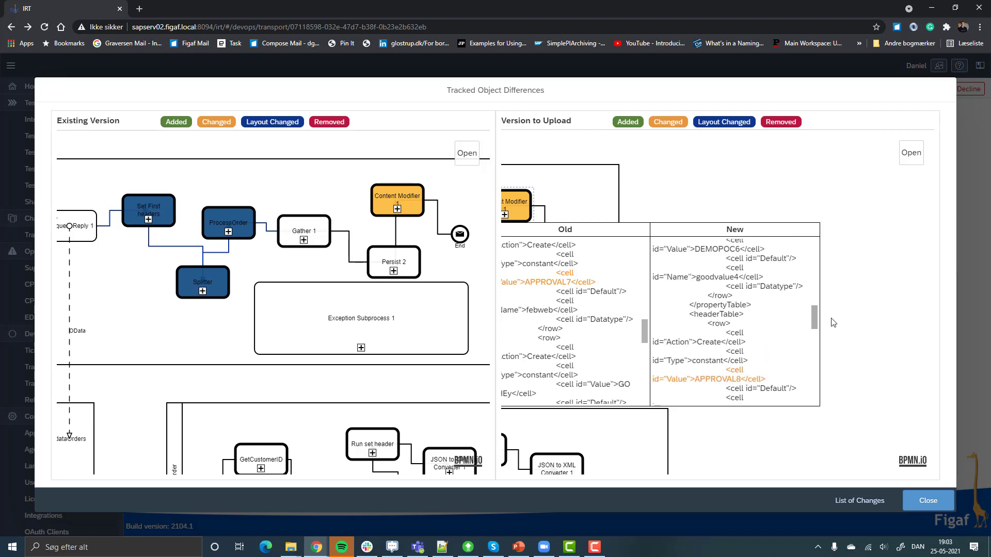
click(927, 503)
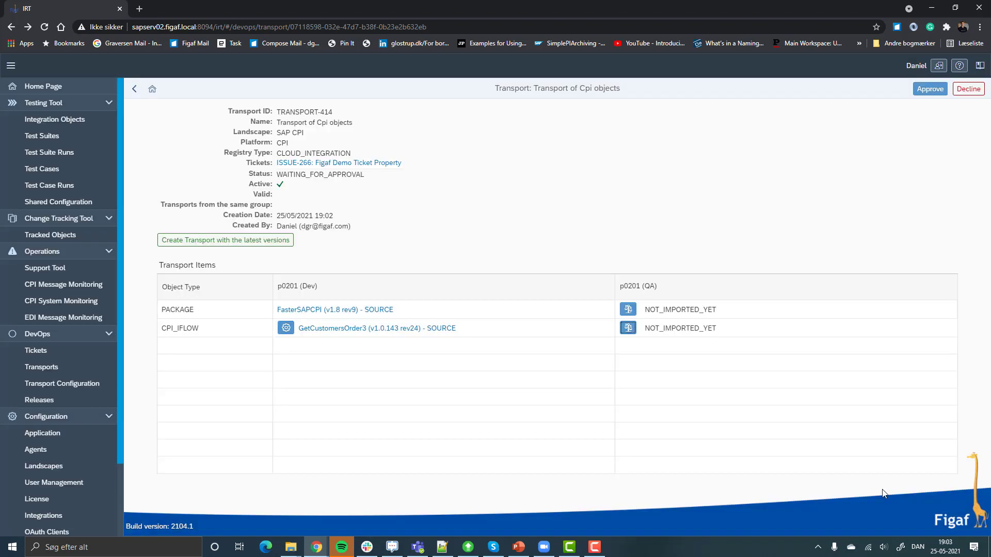
Review the iflow's changed files against QA with a Diff2Html comparison, and look over the other comparison options
click(628, 327)
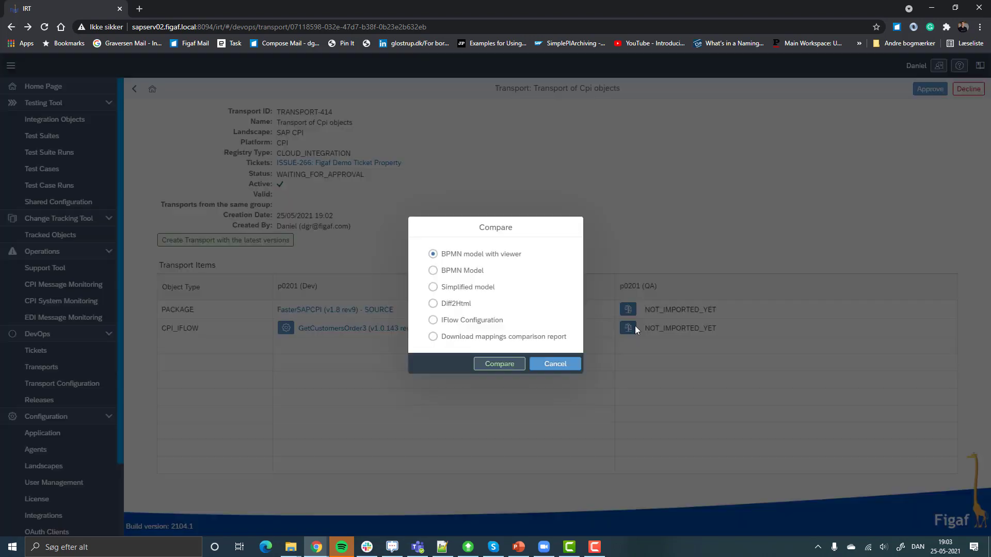
click(495, 323)
click(451, 306)
click(499, 364)
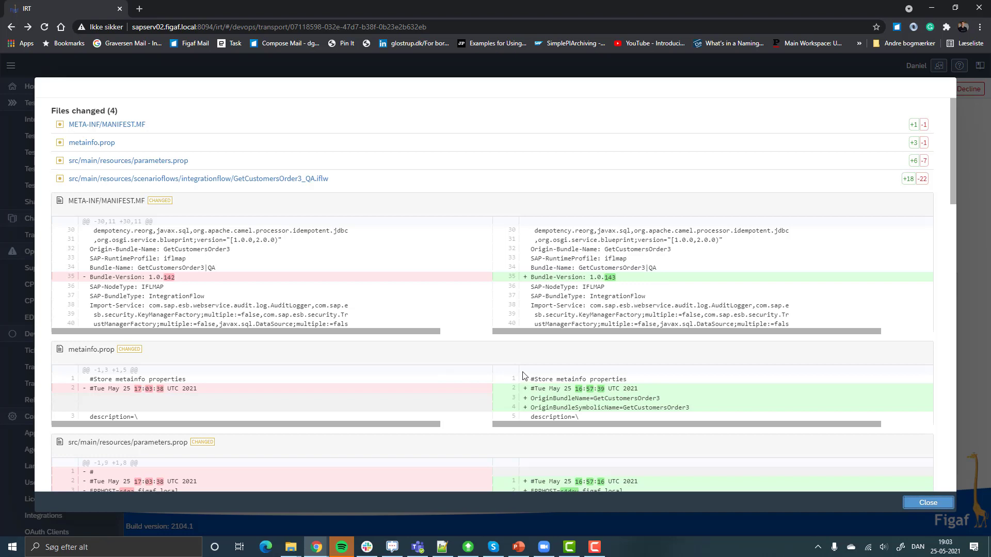
scroll(526, 378, down, 4)
click(919, 503)
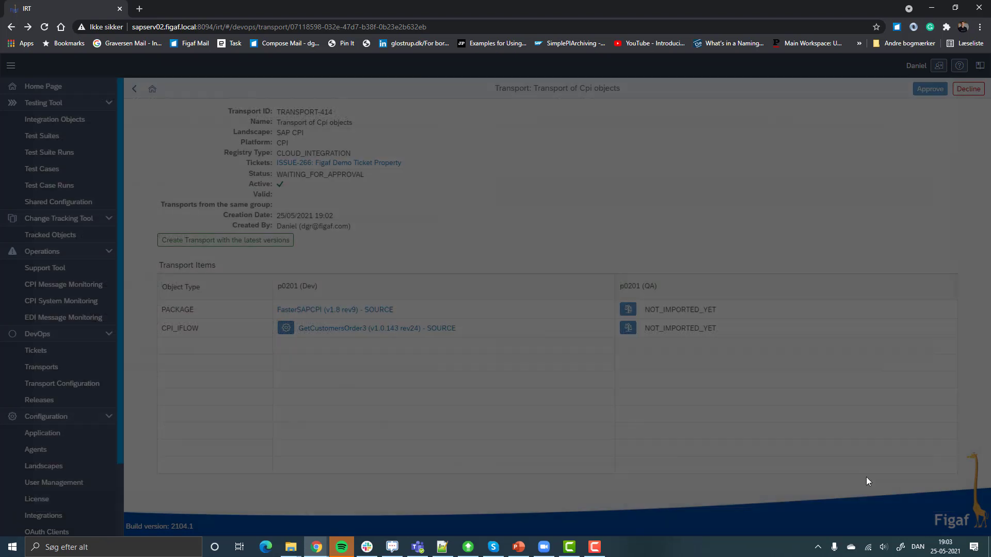
click(626, 332)
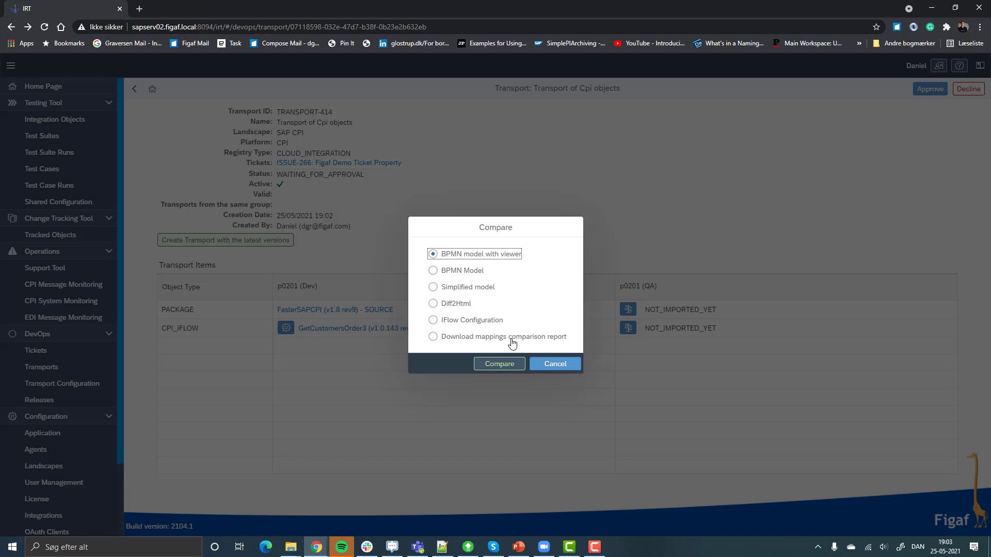
click(565, 368)
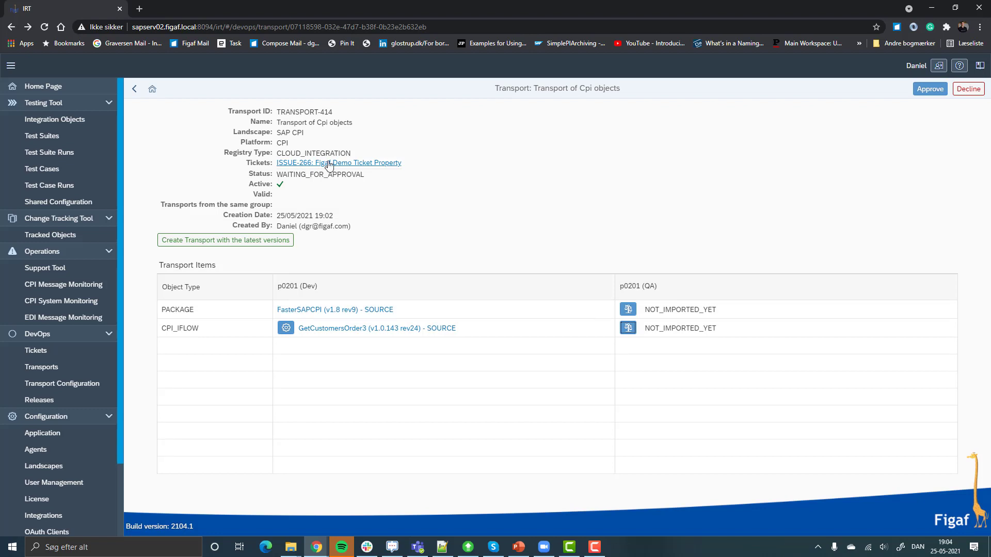
Approve the transport with the comment "good"
click(930, 89)
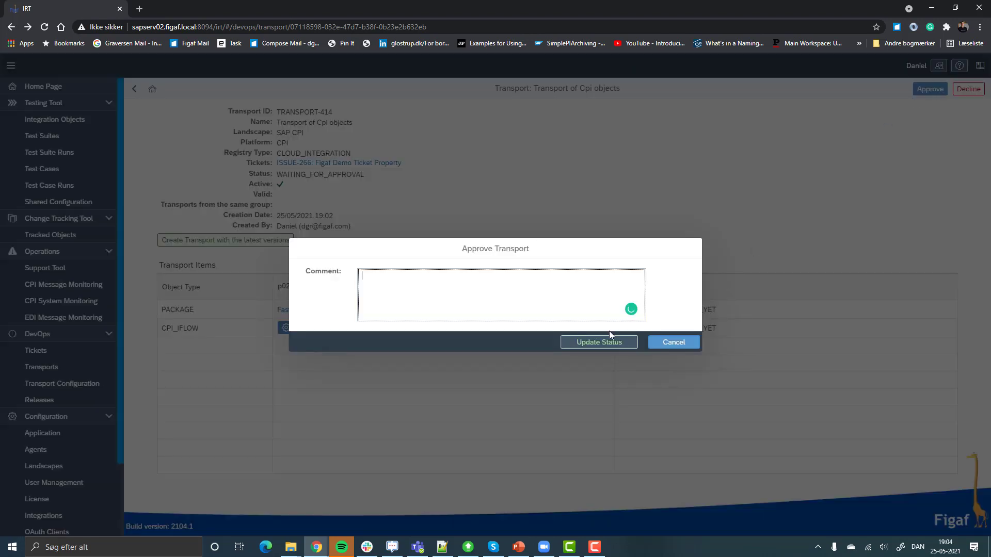
text(good)
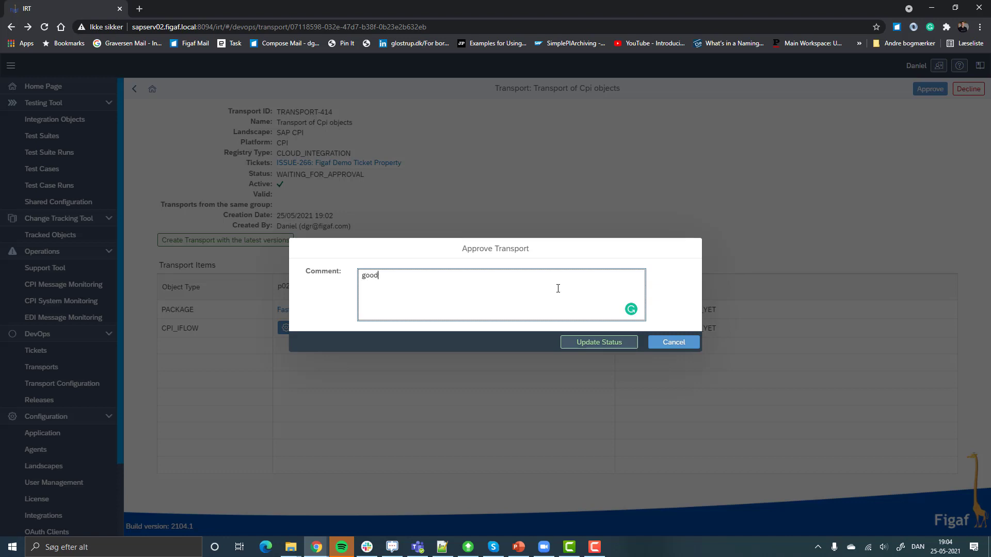
click(576, 342)
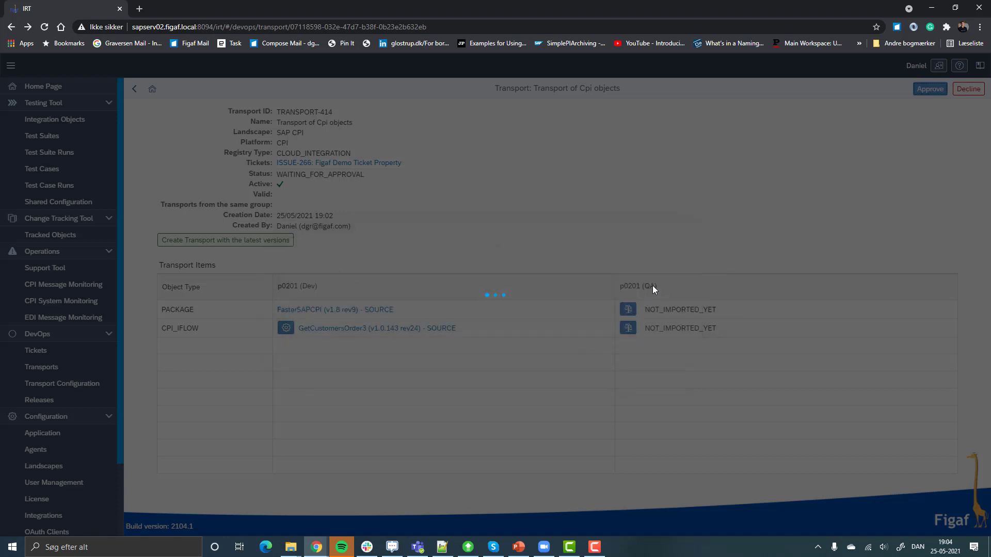
click(564, 320)
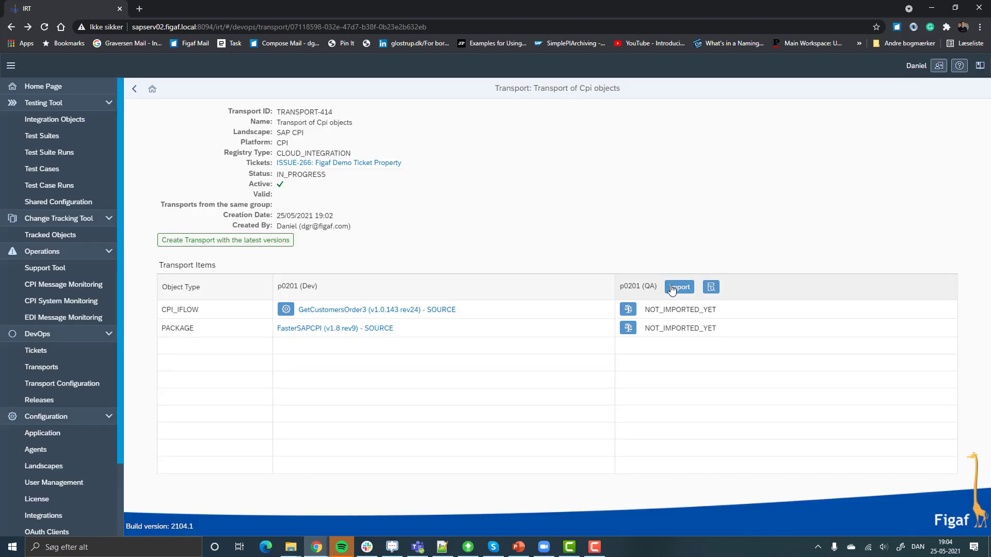
Import the transport into p0201 (QA), refreshing the progress until it ends, and check the imported iflow's security content references
click(679, 287)
click(710, 334)
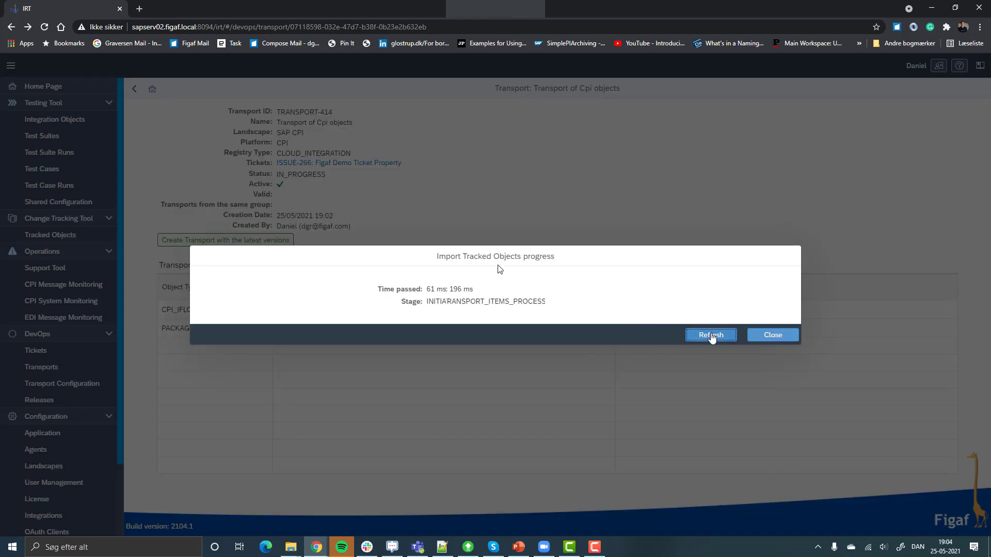
click(710, 333)
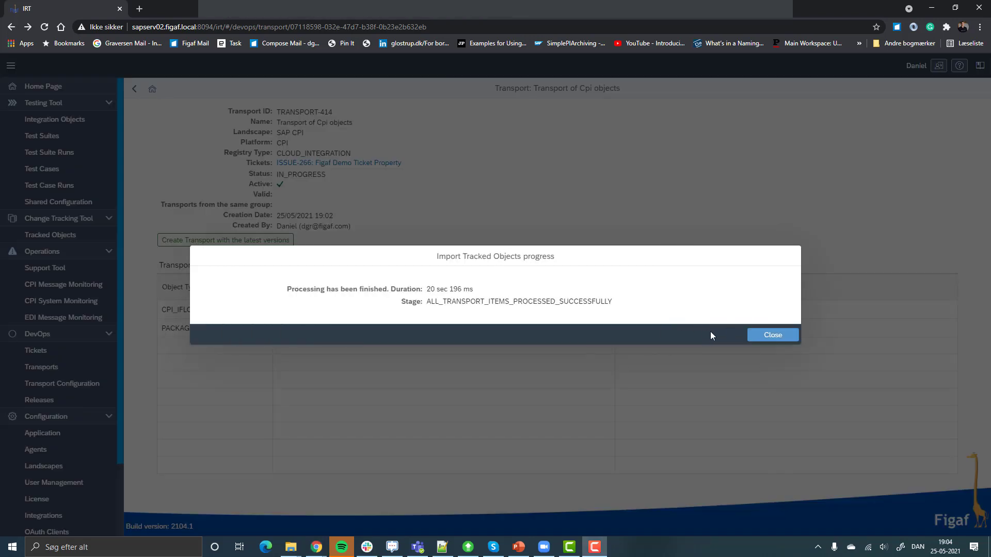
click(774, 336)
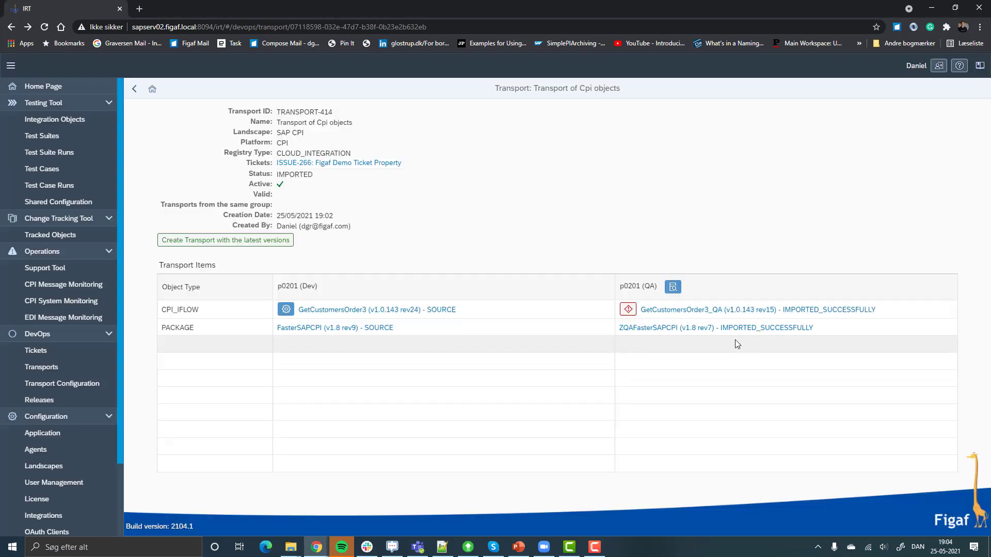
click(627, 310)
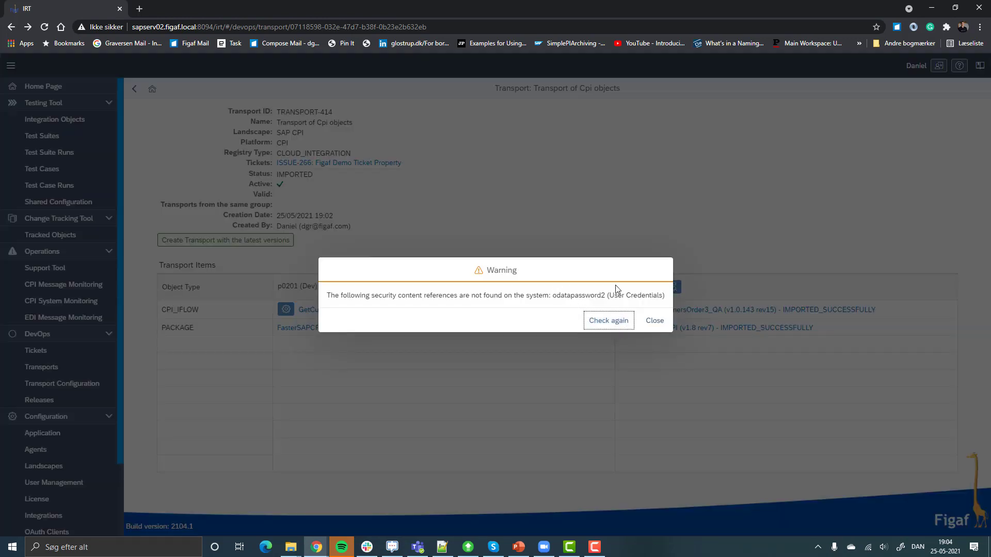
click(655, 321)
Open the transport's linked Figaf Demo Ticket Property ticket and resolve it
click(383, 166)
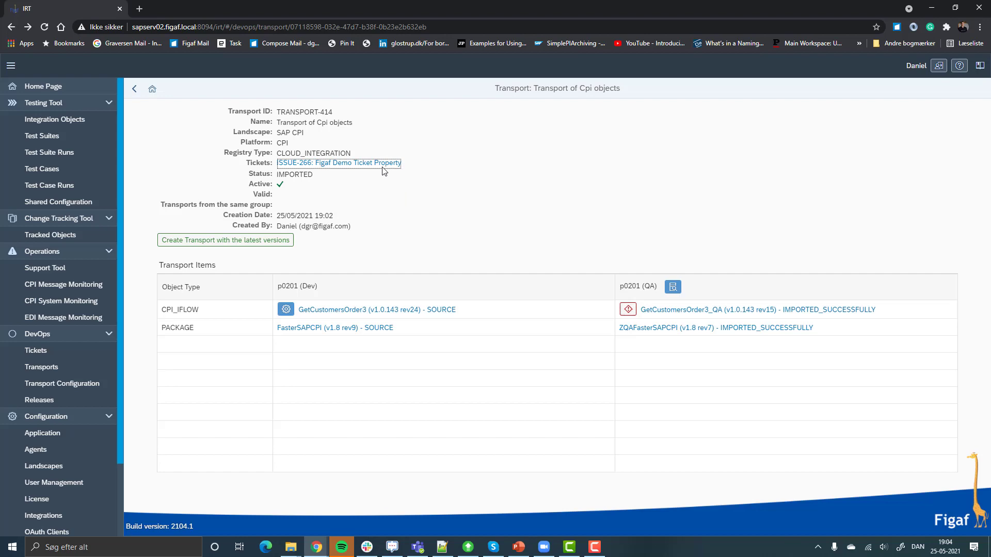
click(381, 164)
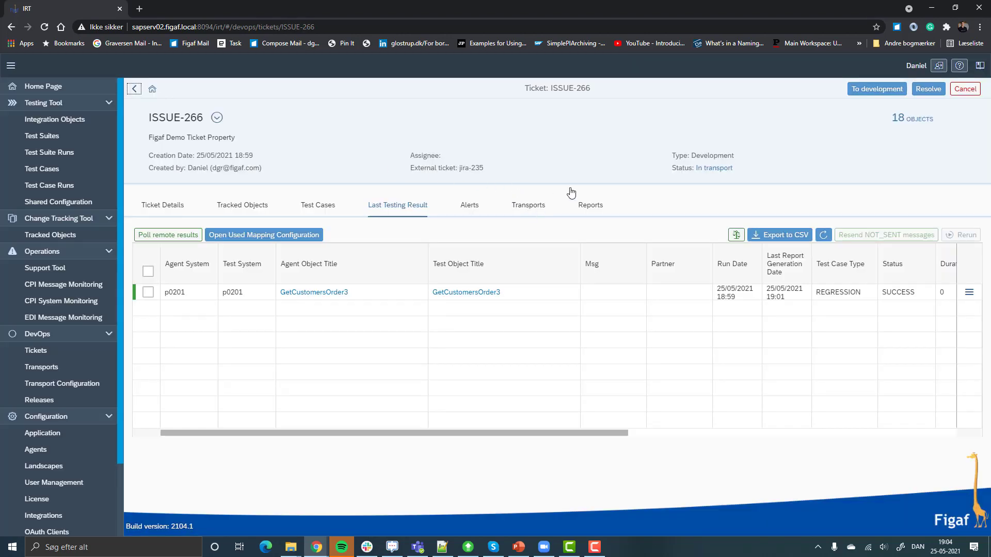
click(927, 89)
click(562, 318)
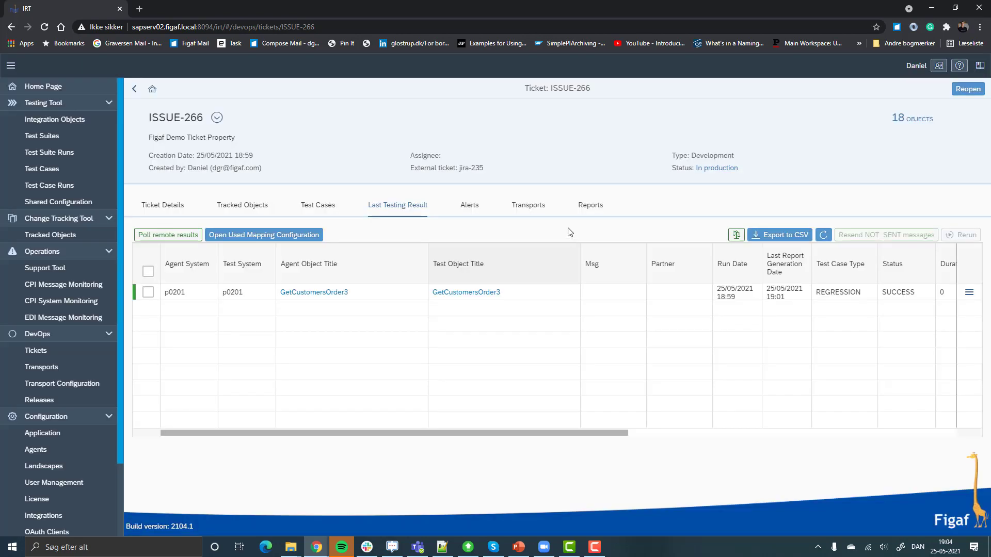
Generate a report for the resolved ticket, refresh its status until it is ready, and download it
click(592, 205)
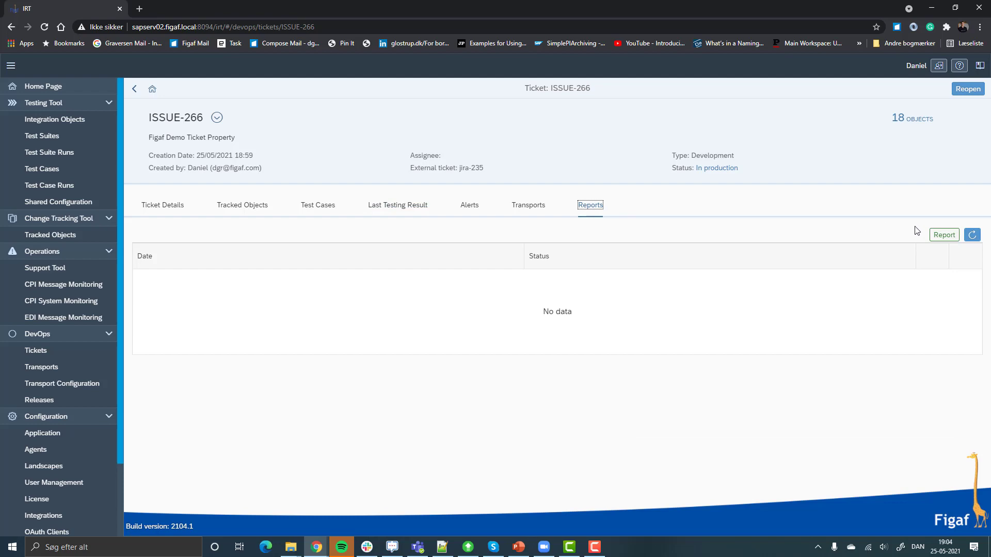
click(944, 234)
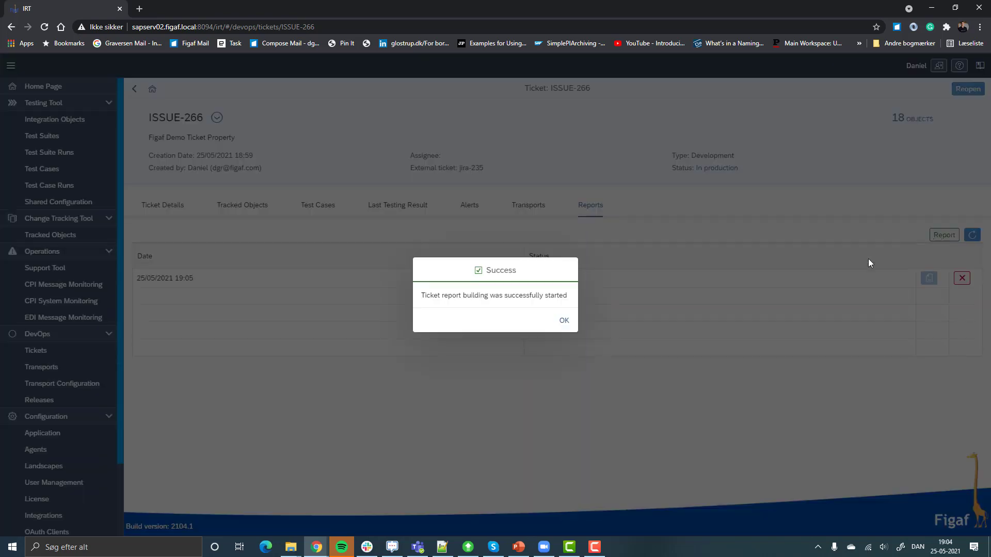
click(564, 321)
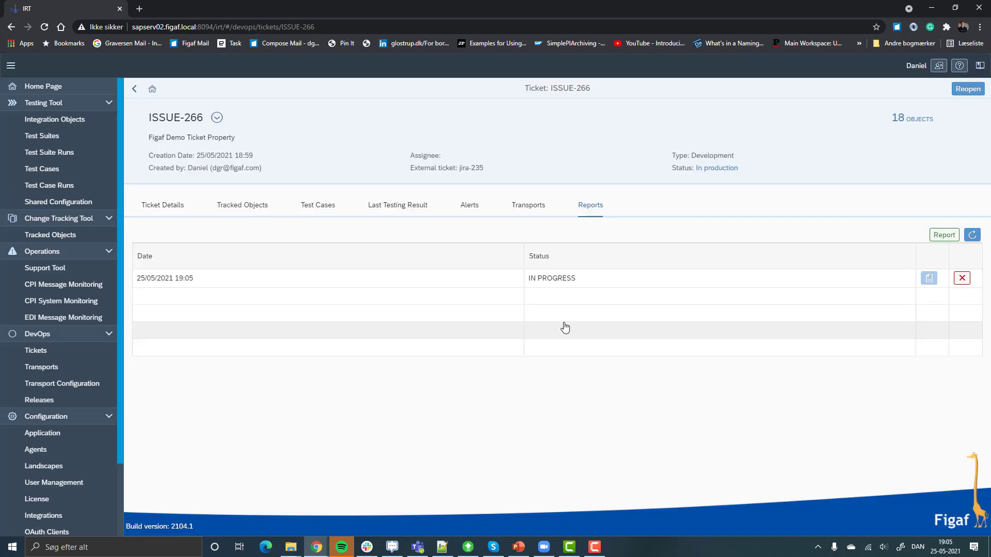
click(970, 237)
click(929, 278)
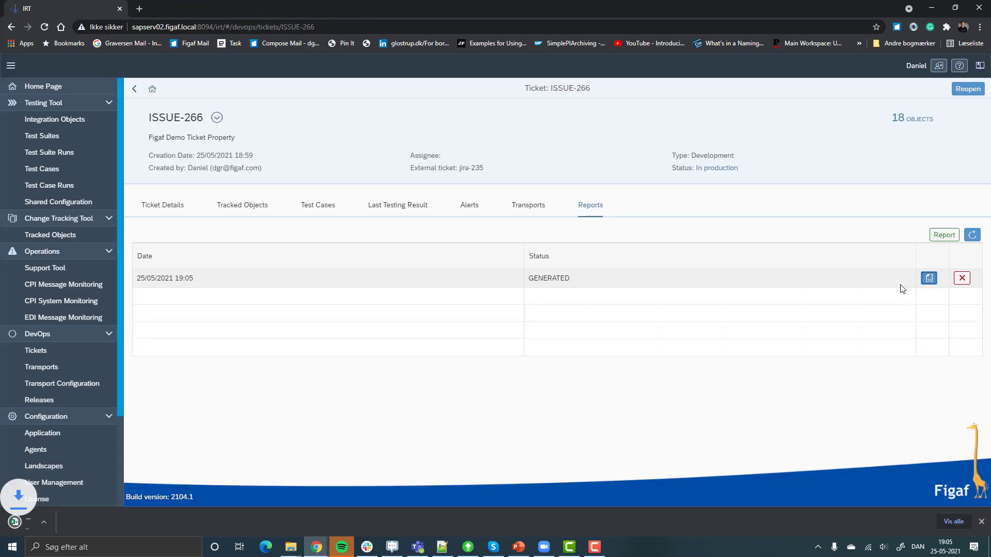
Open the downloaded ticket report in Excel and review its ticket information, attached objects, test cases and test run results
click(39, 521)
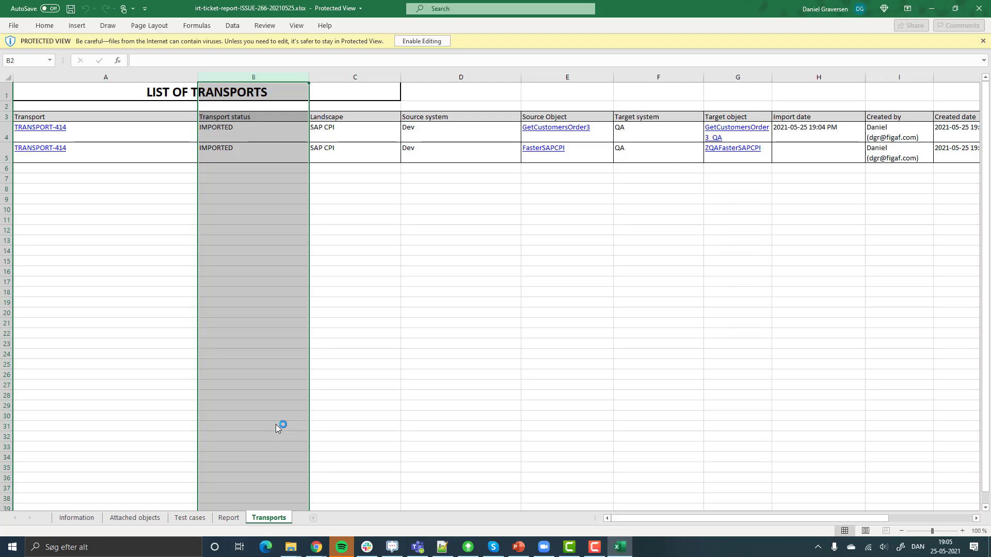
click(72, 519)
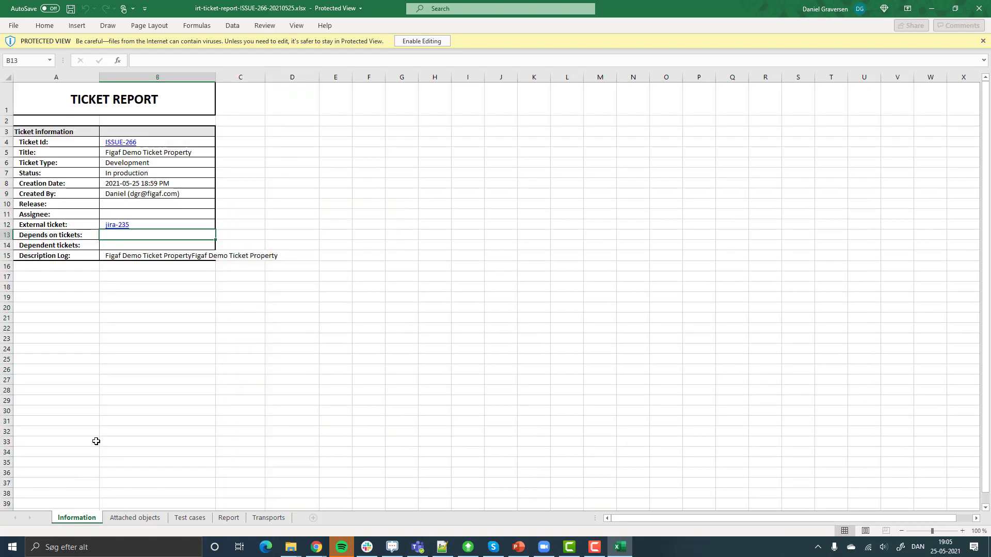
click(117, 521)
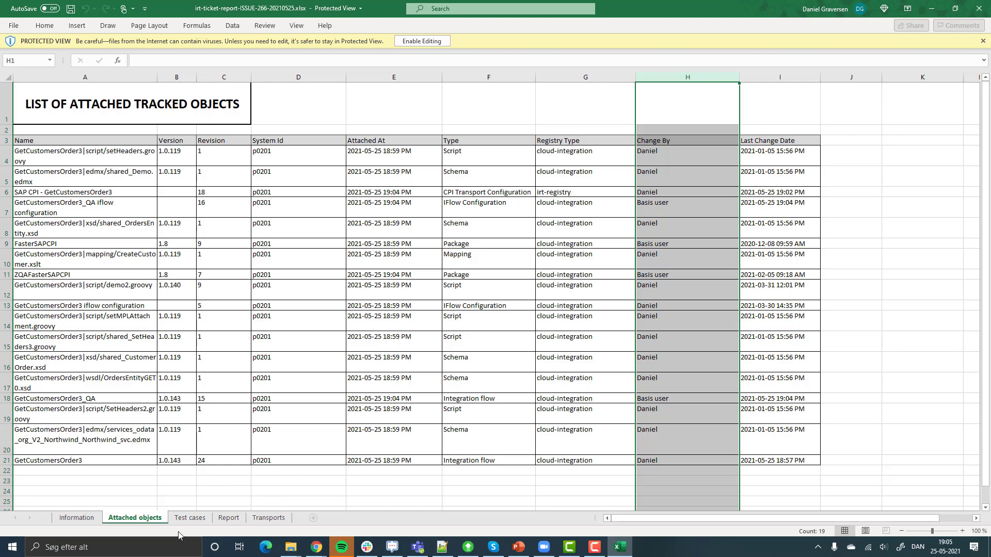
click(186, 520)
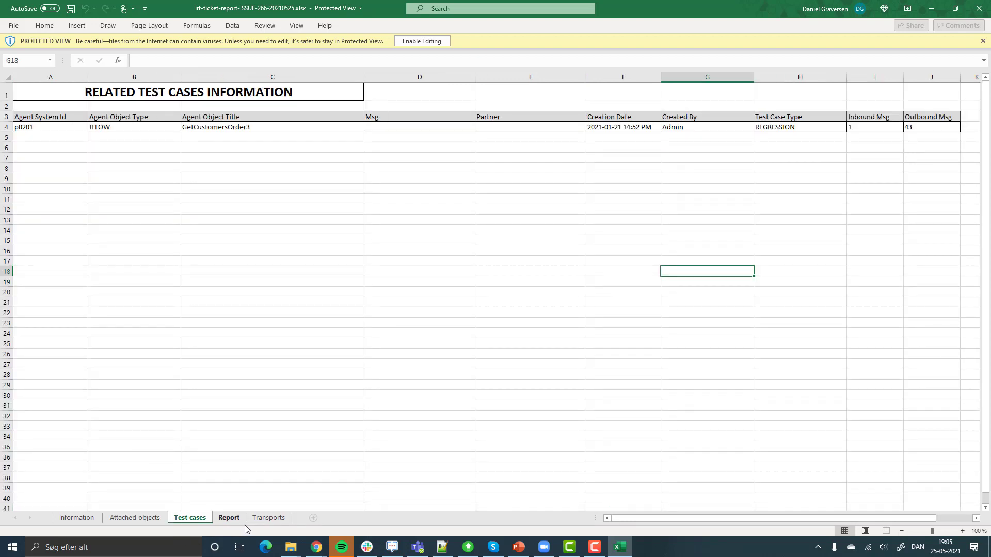
click(227, 520)
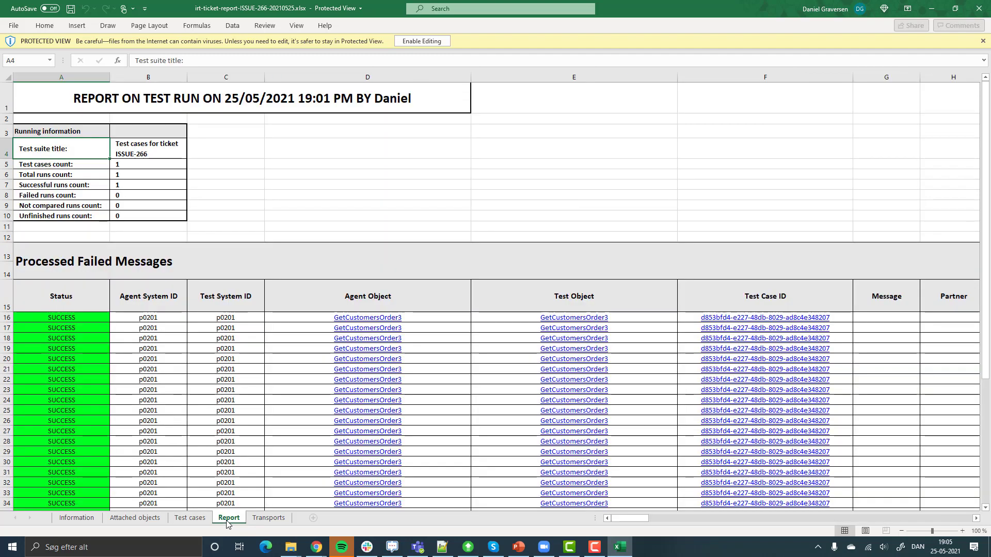
scroll(277, 480, down, 9)
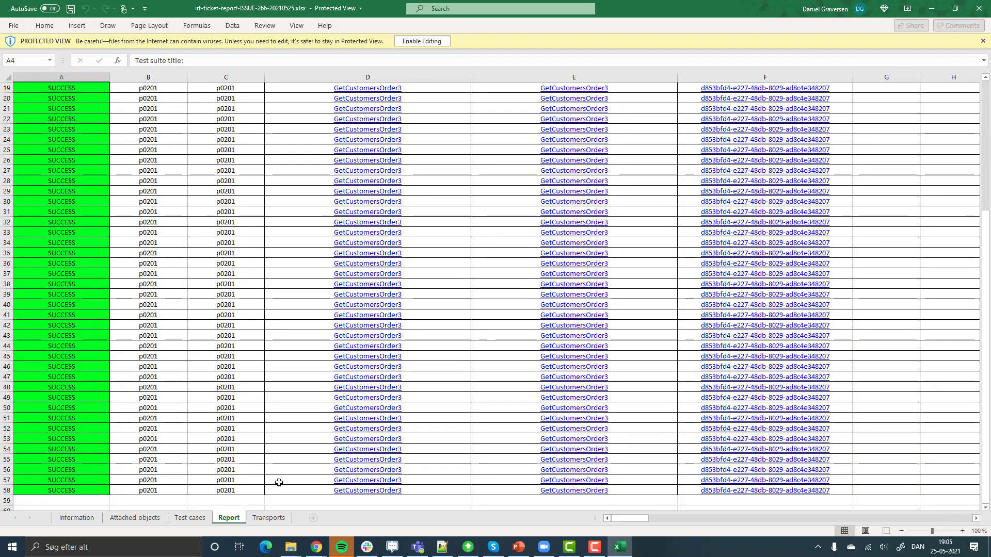
Examine the report's list of transports across to the approval columns, and close the workbook
click(268, 518)
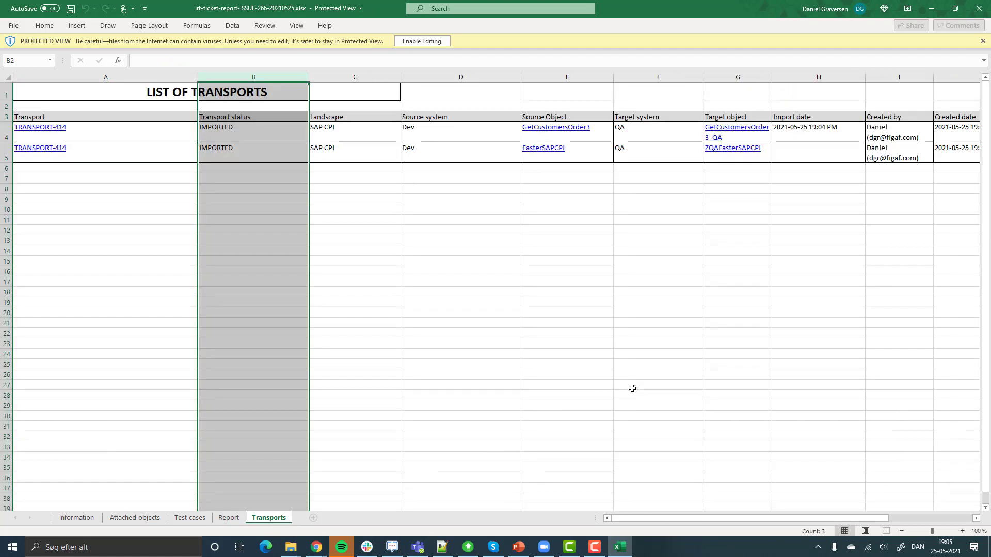
drag(632, 389, 723, 396)
drag(745, 523, 850, 520)
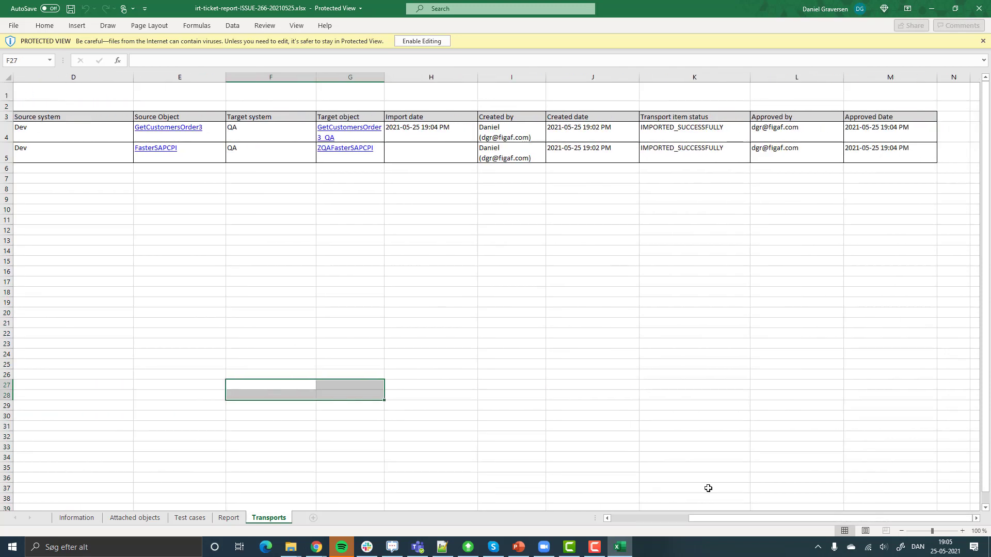
click(979, 9)
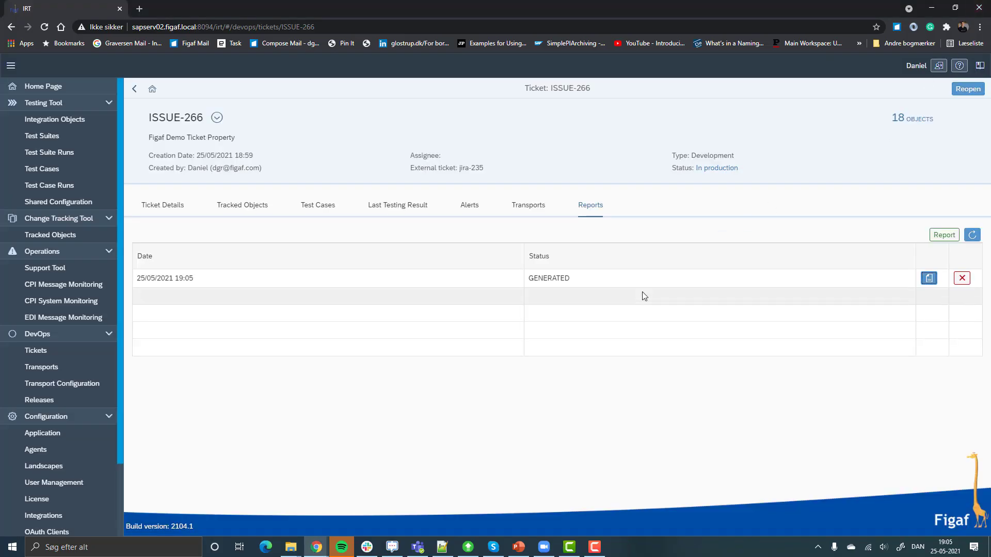